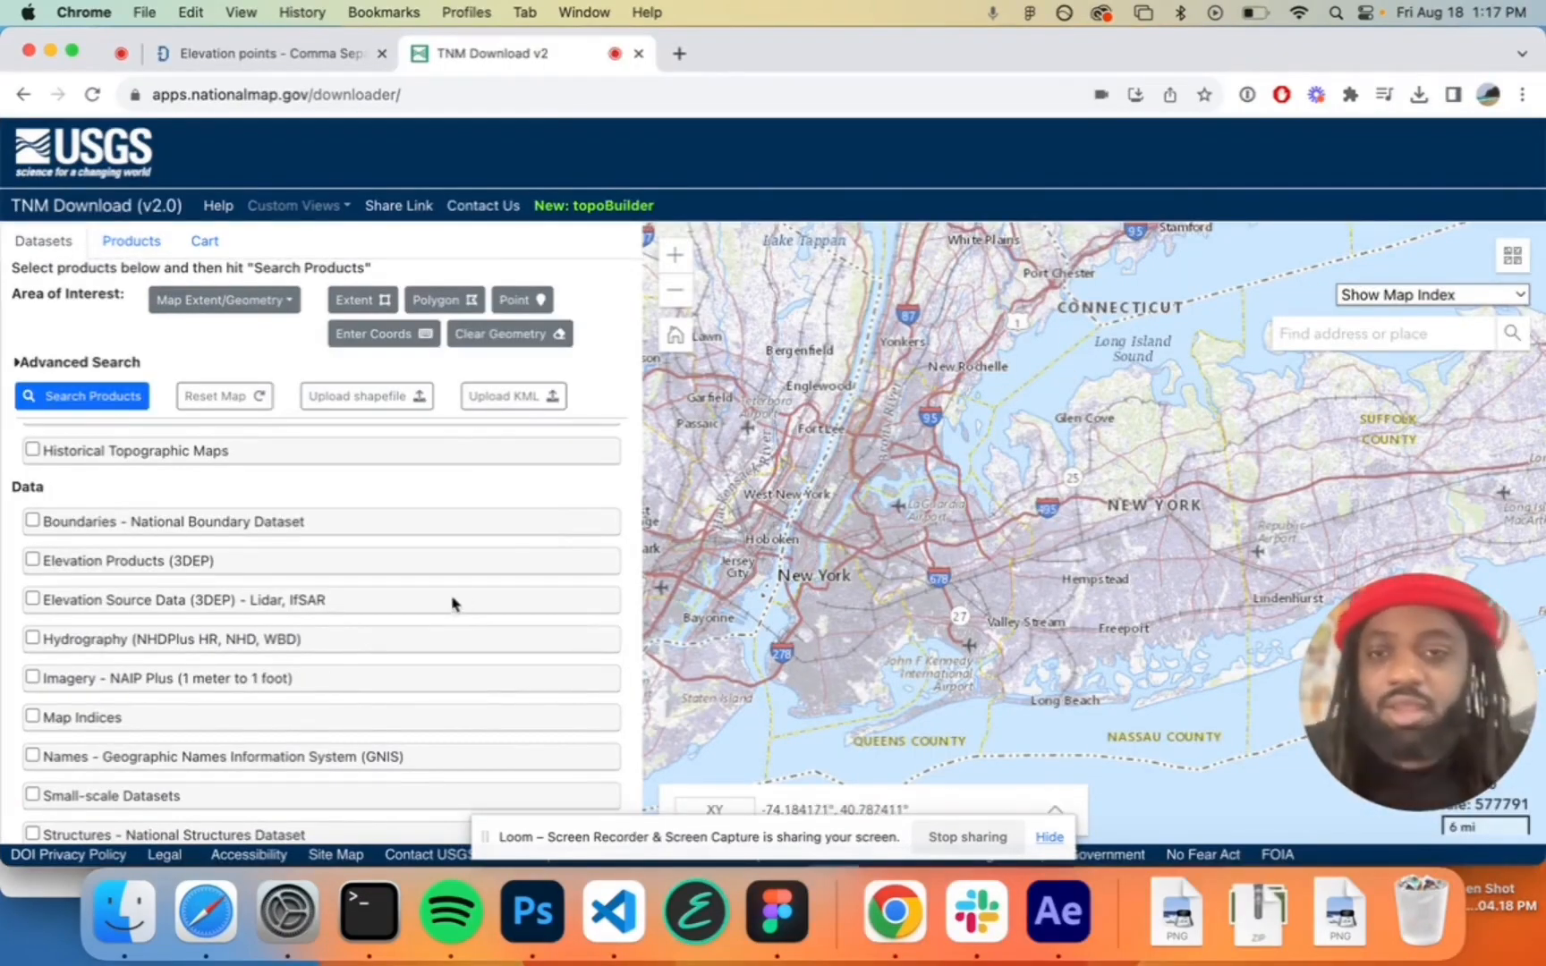
Select the Topo Map Data and Topo Stylesheet dataset and bring its data extent and file format options into view
scroll(450, 609, "down", 3)
scroll(450, 610, "down", 1)
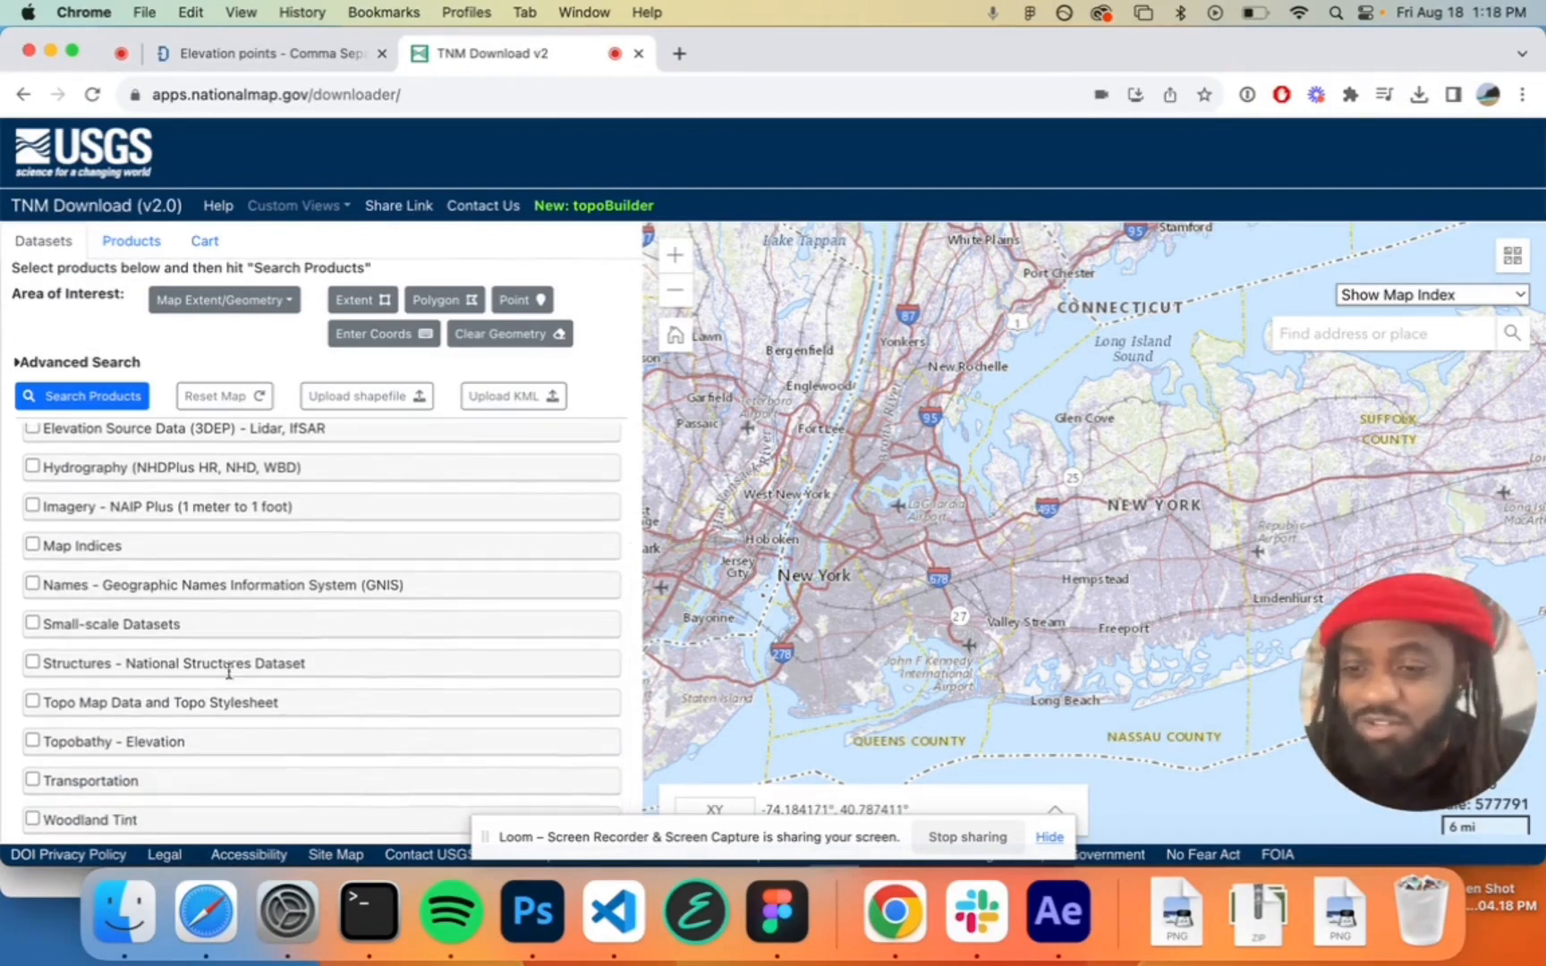
left_click(30, 703)
scroll(106, 691, "down", 2)
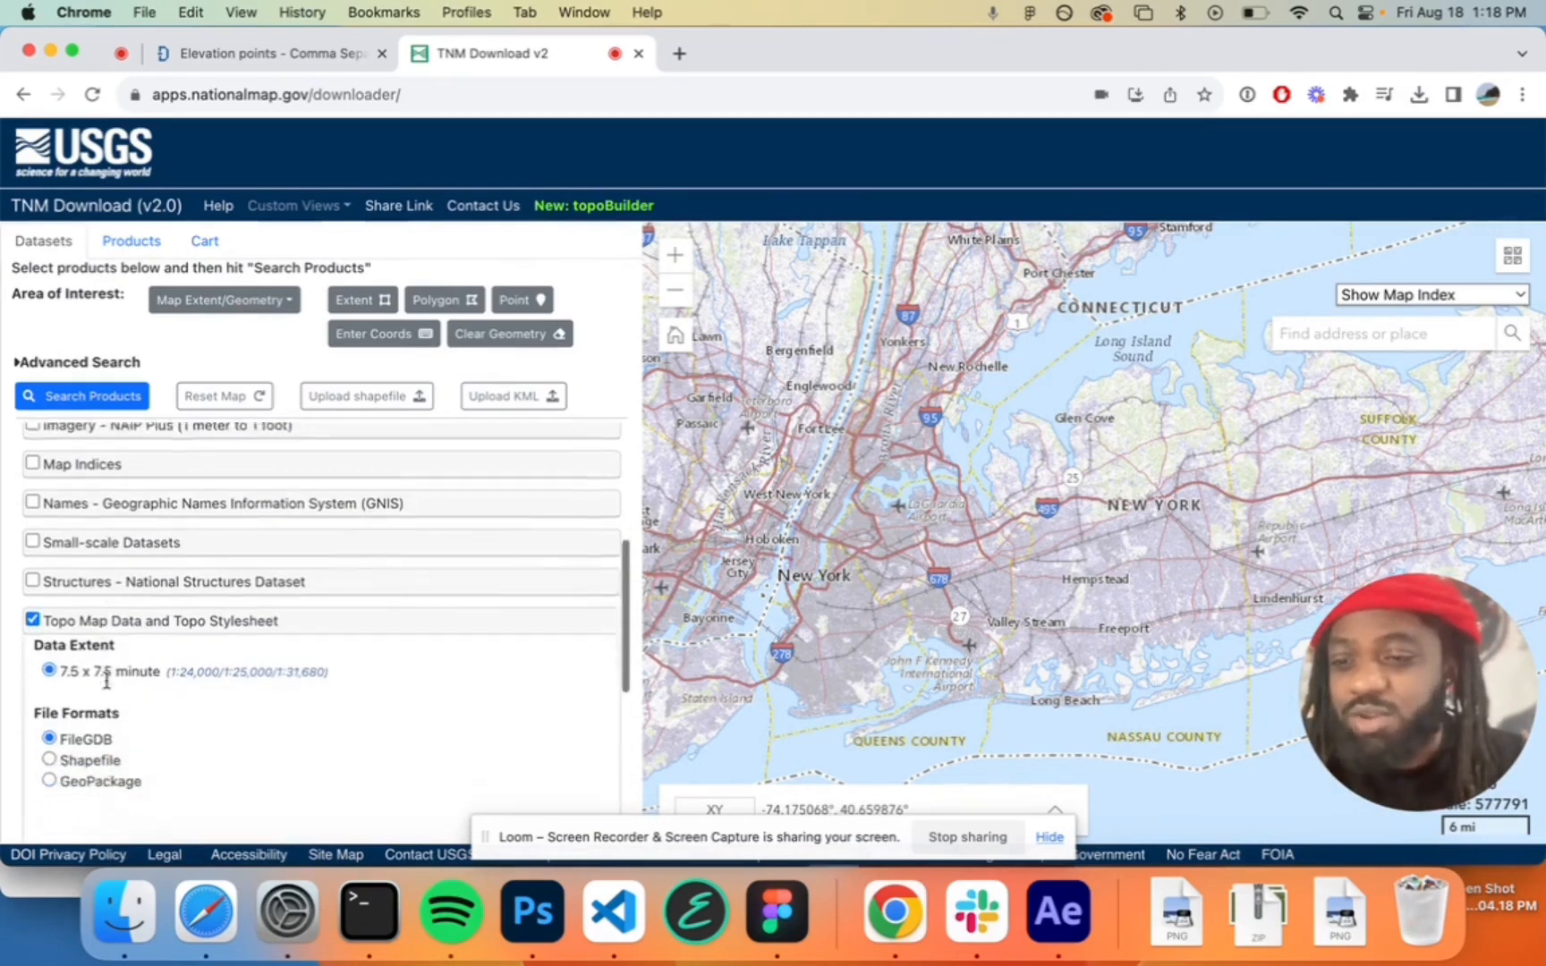
scroll(107, 688, "down", 2)
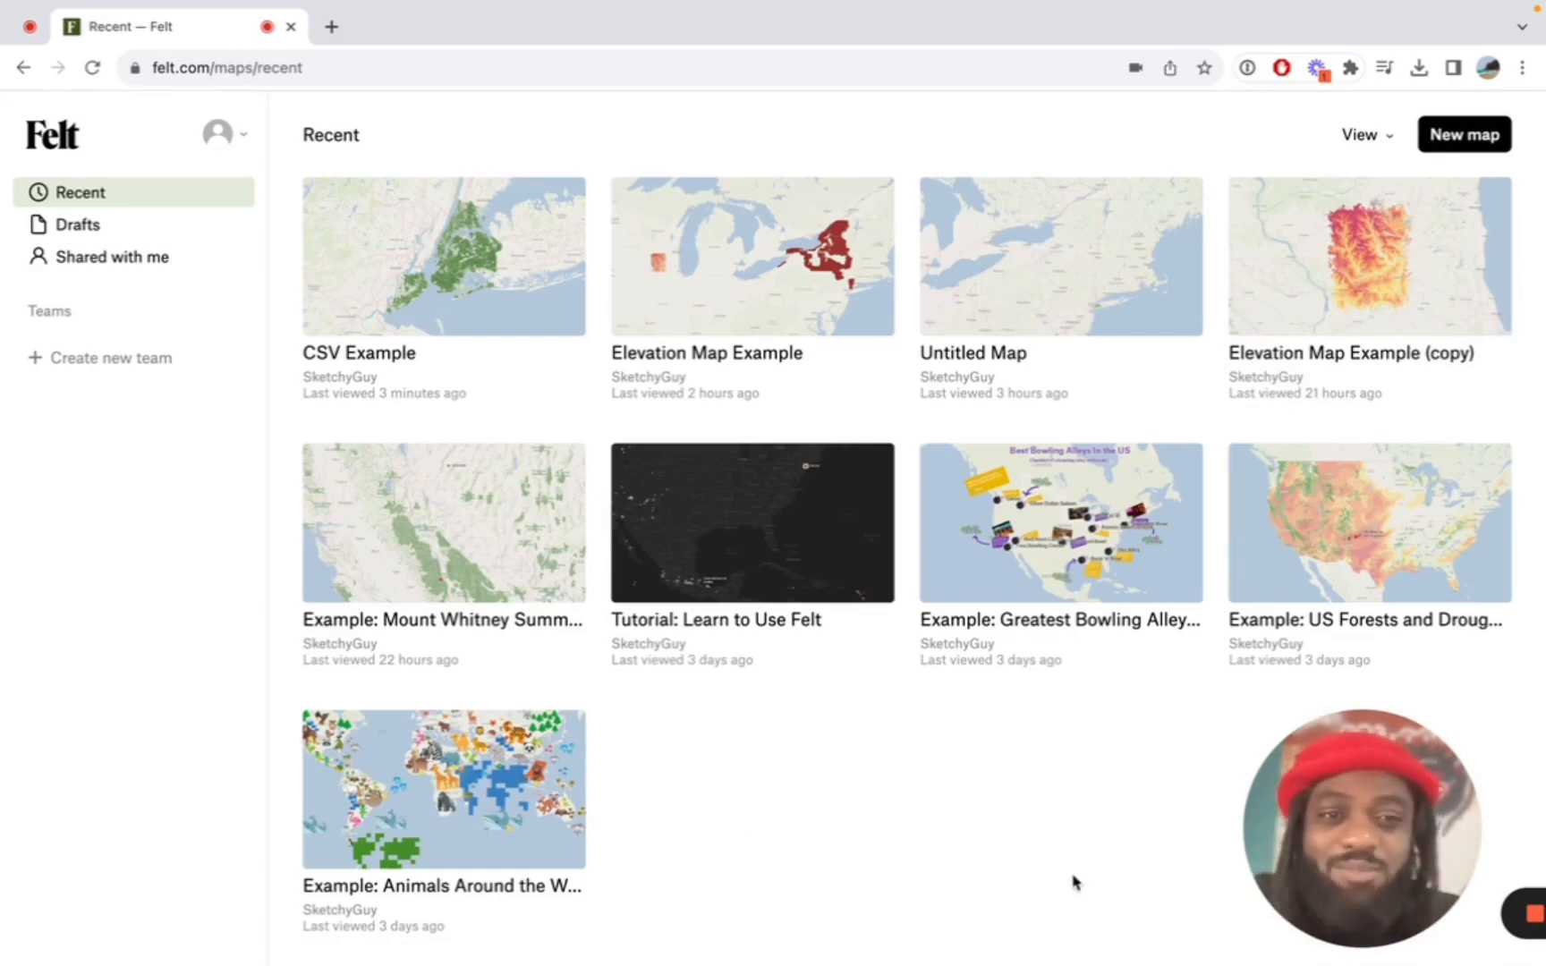
Create a new map in Felt and go to New York with the place search
left_click(1464, 148)
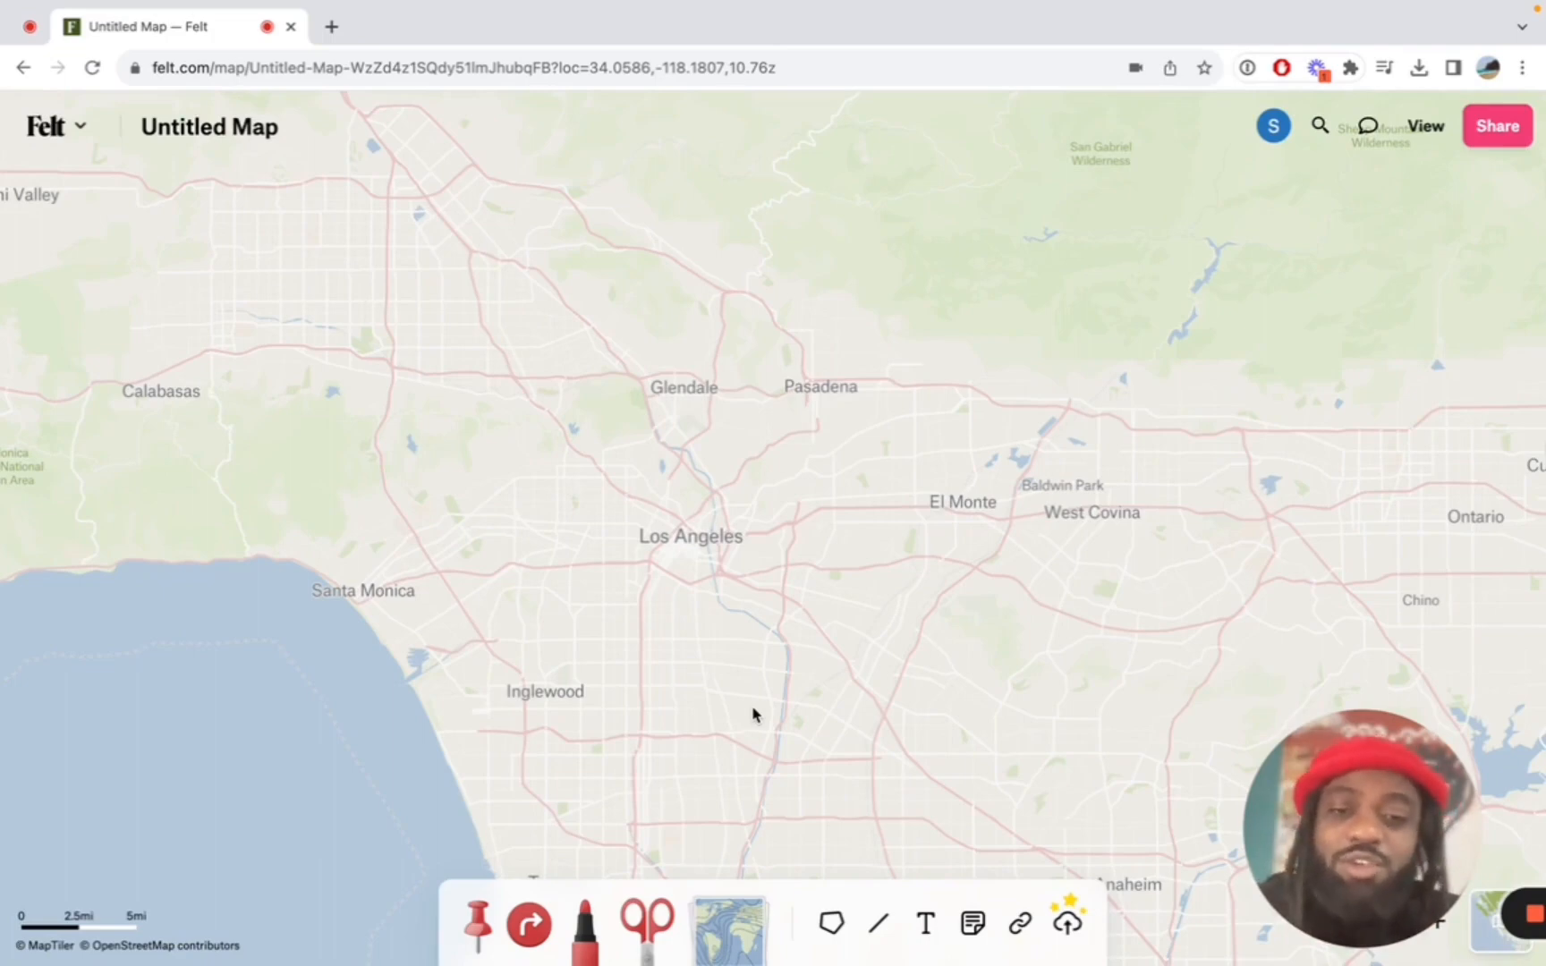
left_click(1325, 128)
type("new")
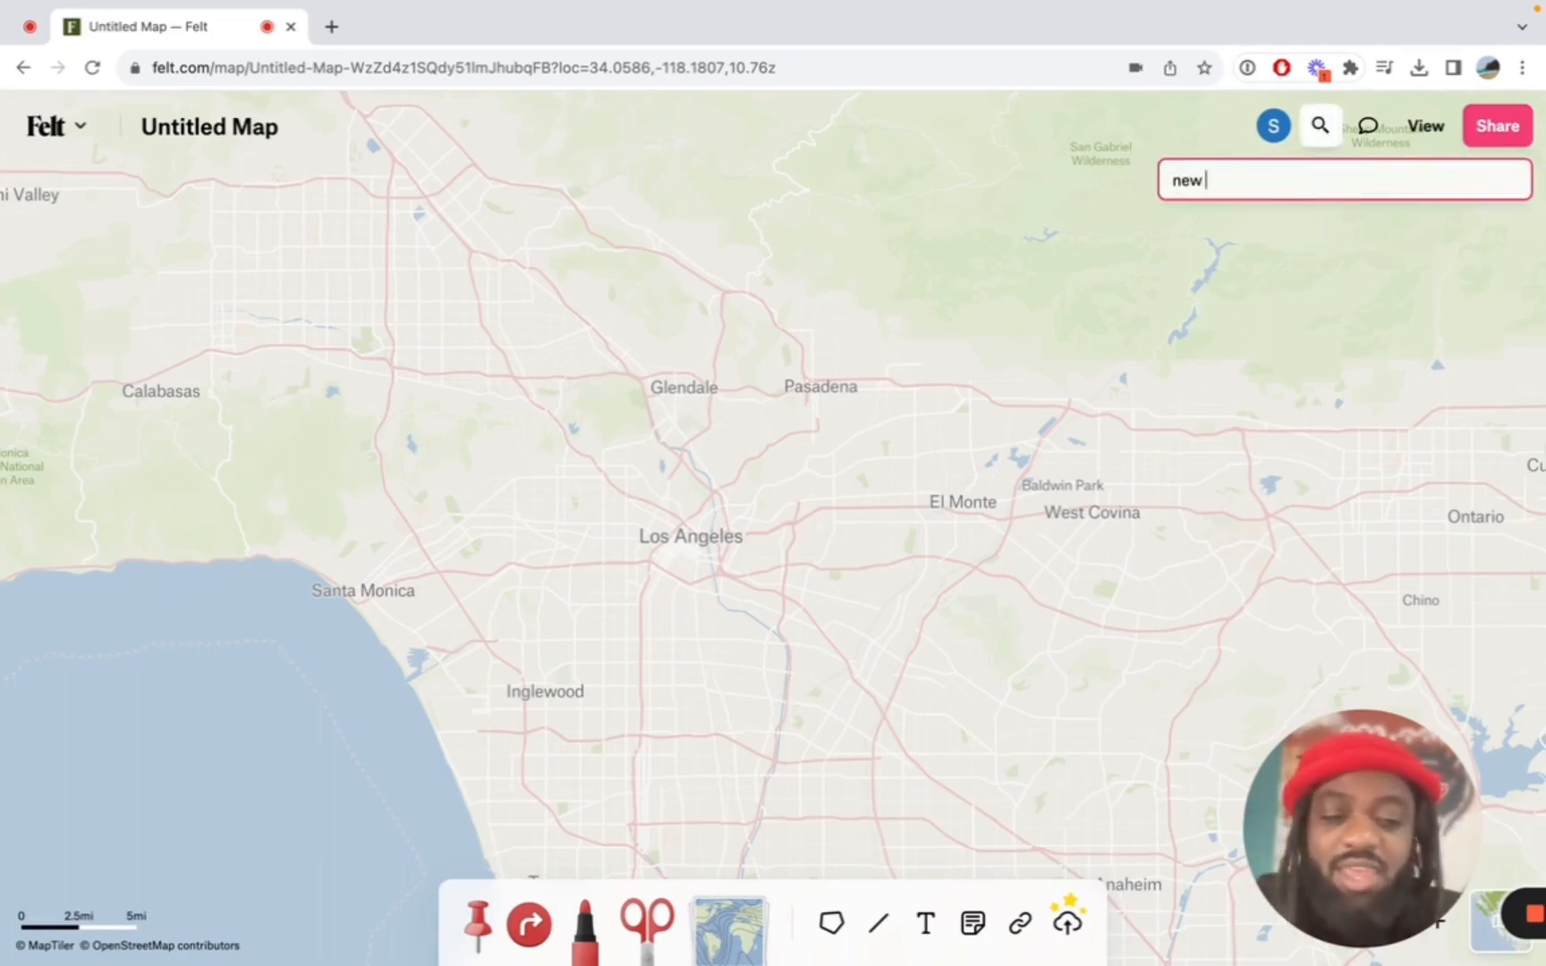
type(" york")
left_click(1228, 266)
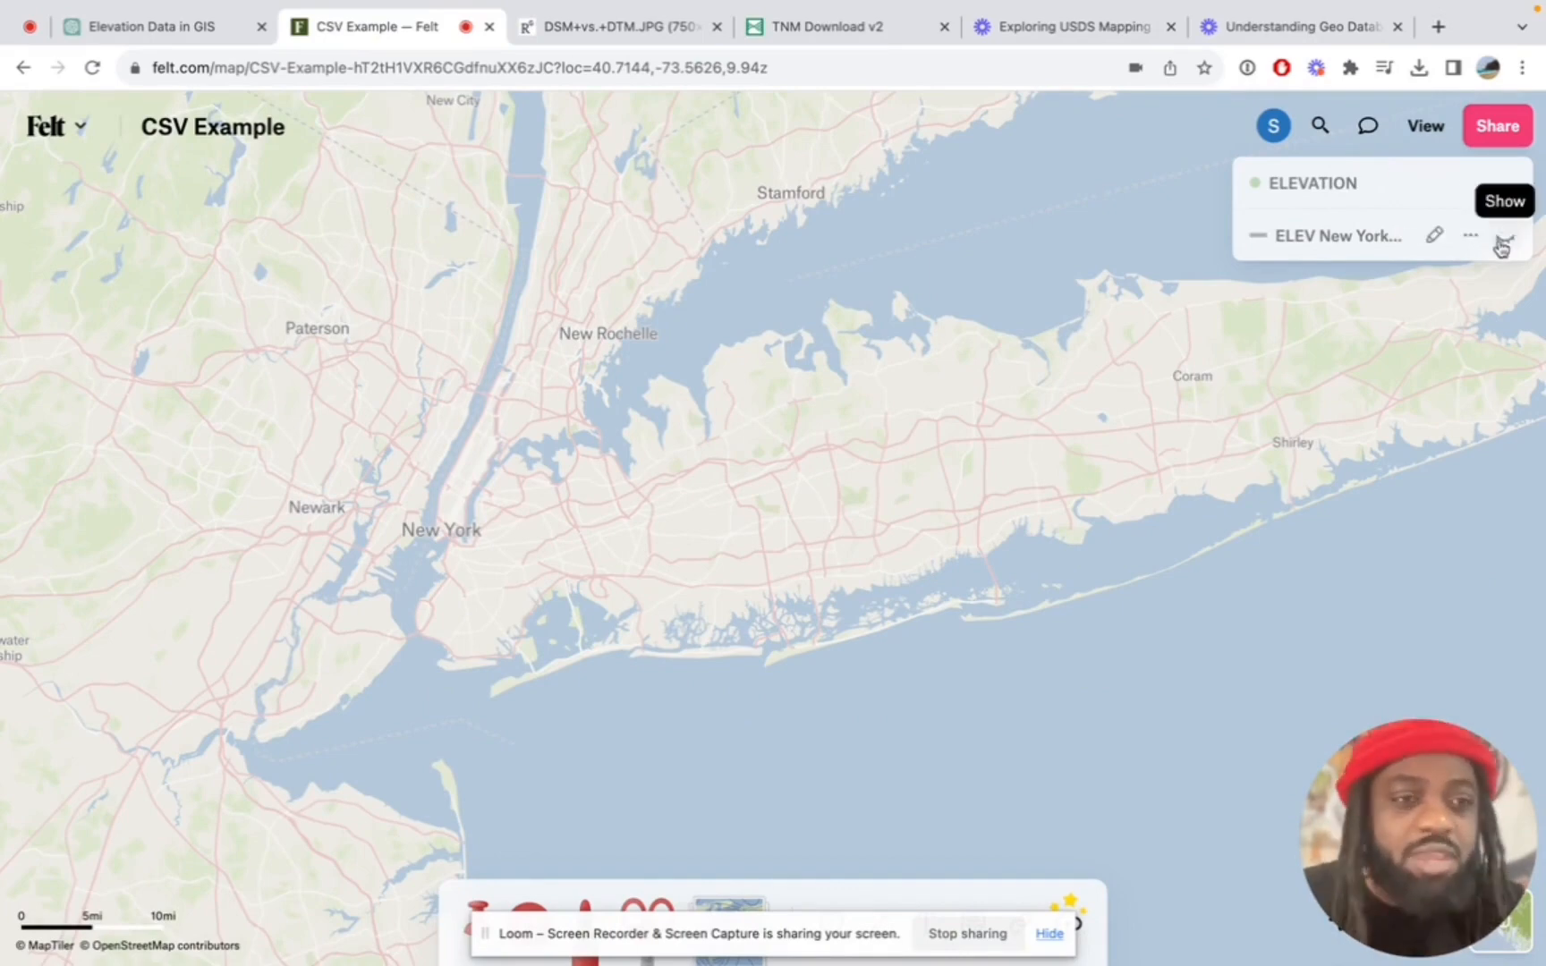
Show the ELEV New York W NY 1X1 GDB layer and style it as a color range colored by contourelevation
left_click(1504, 239)
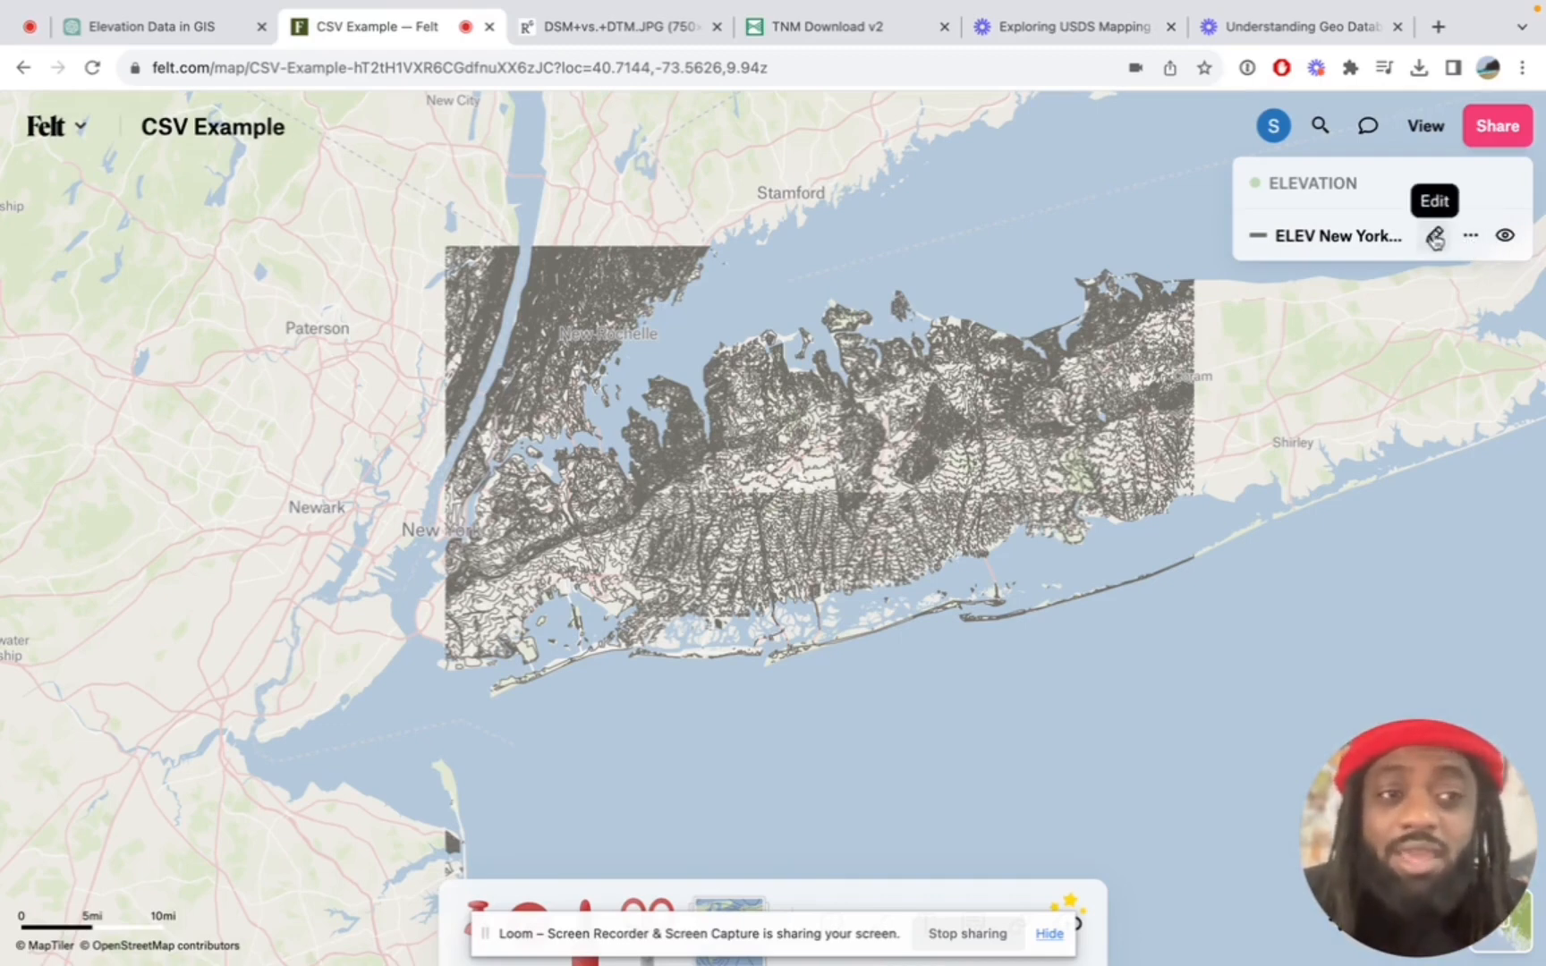
left_click(1435, 236)
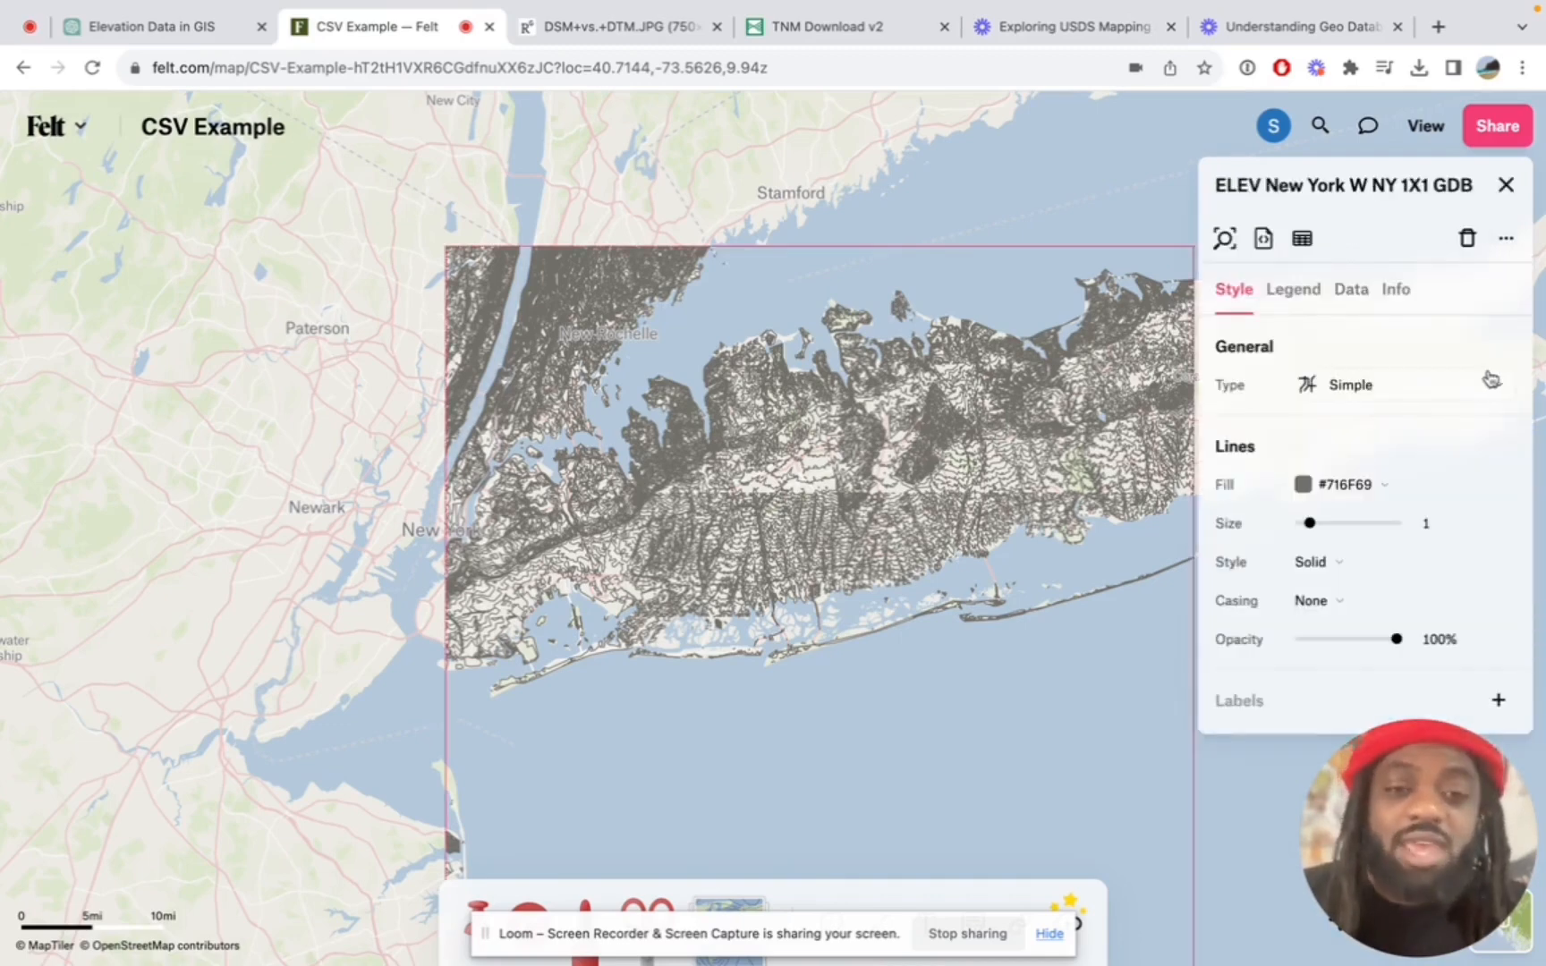
left_click(1445, 383)
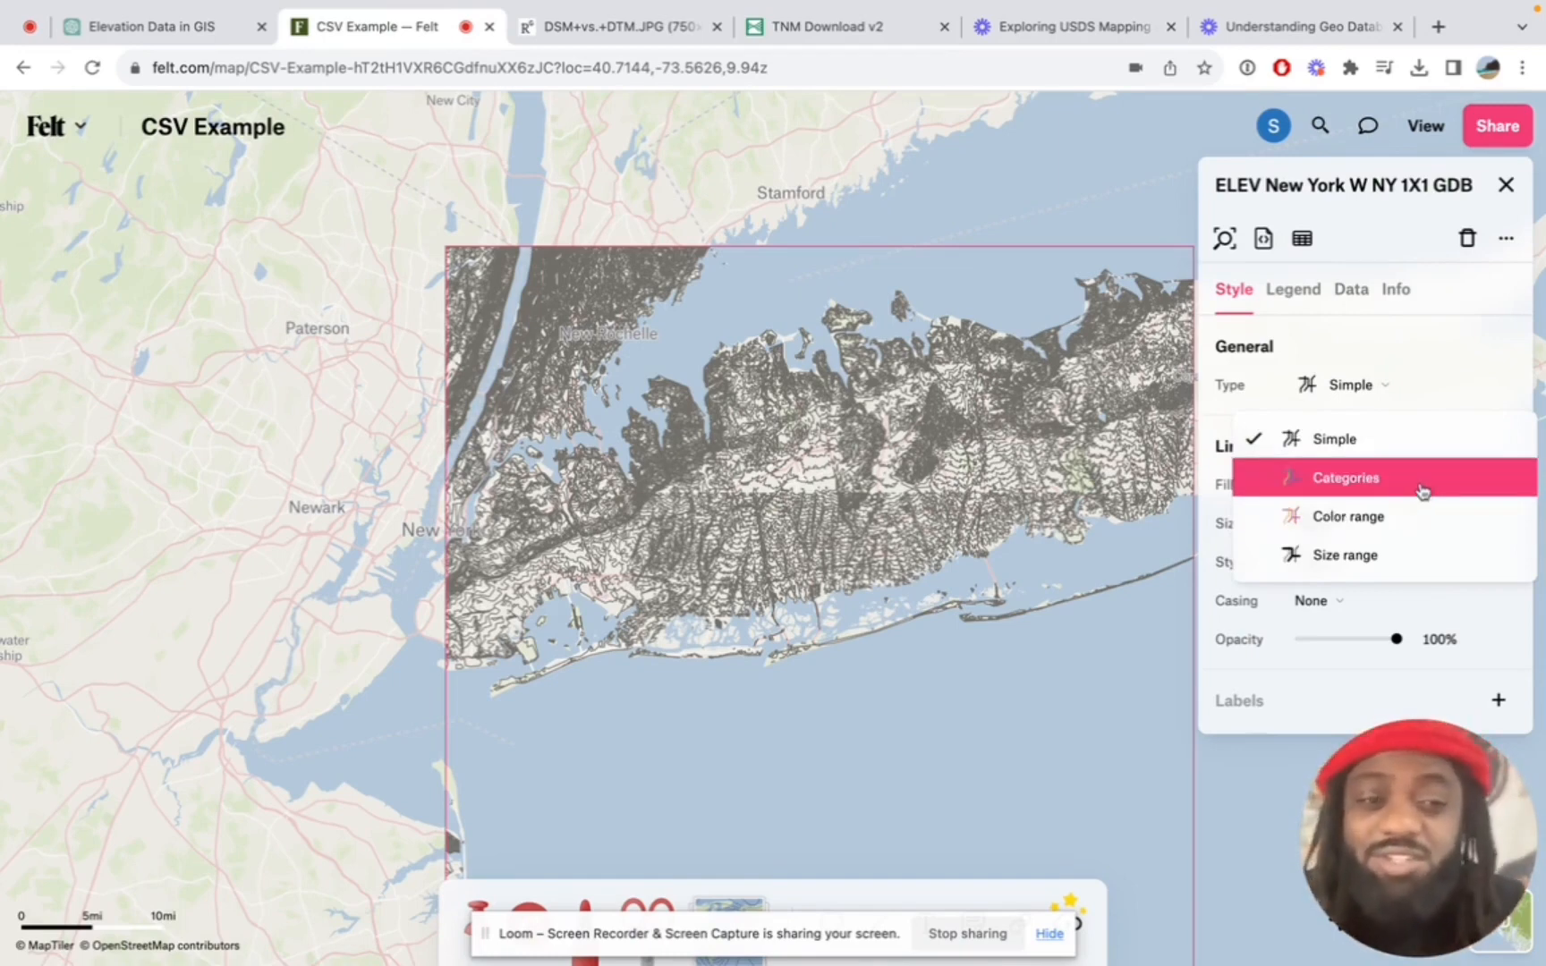
left_click(1396, 517)
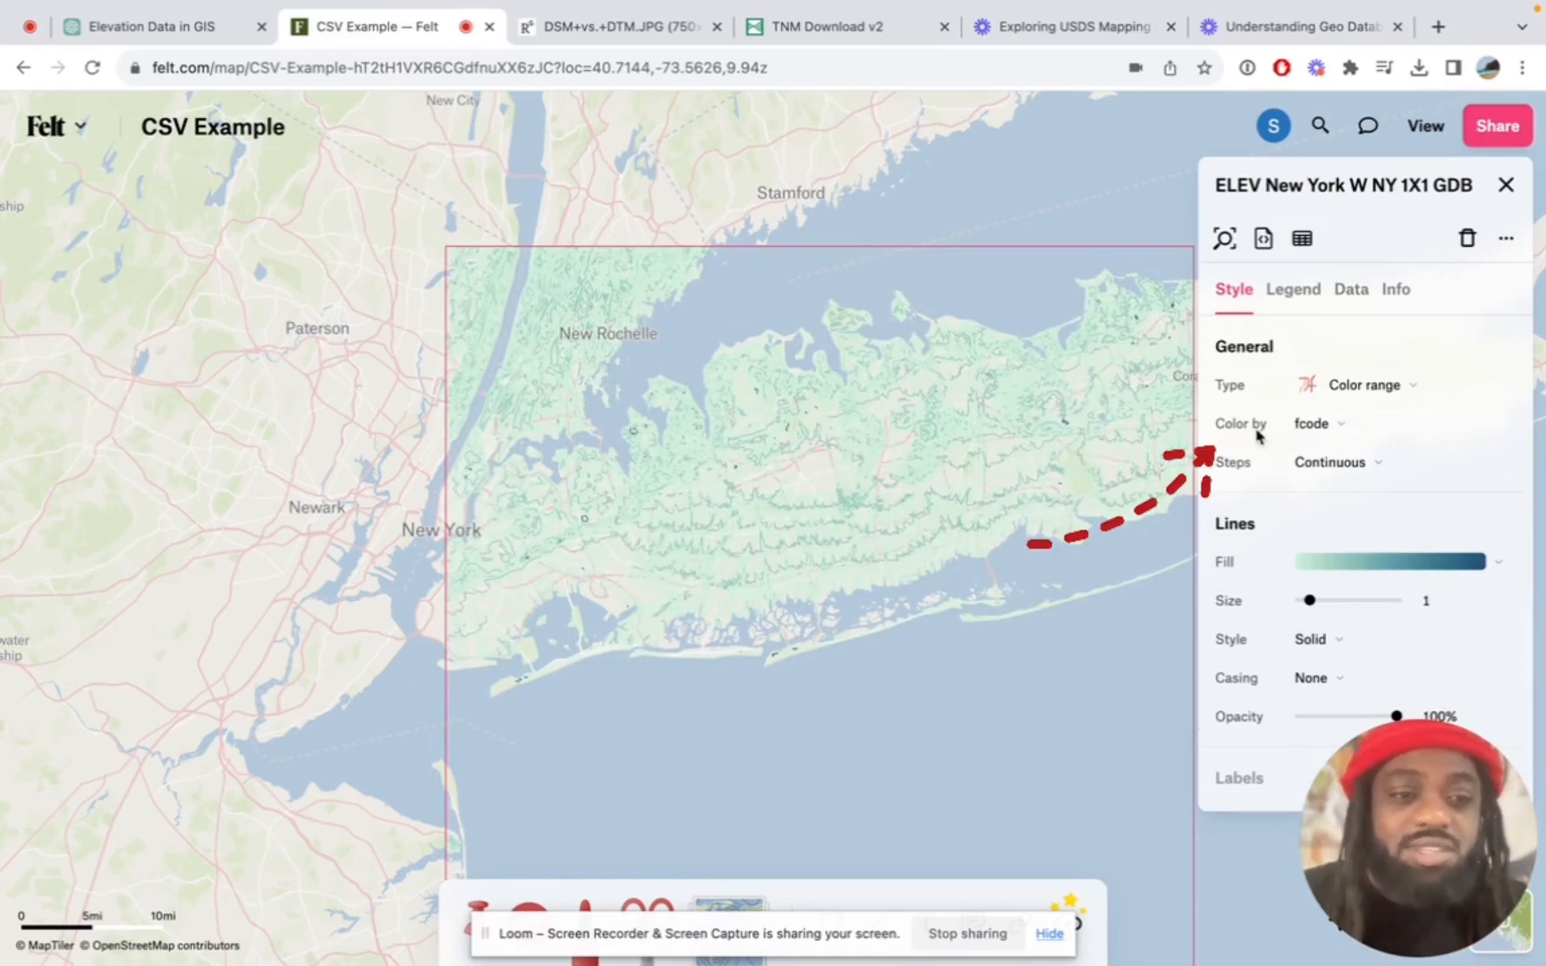
left_click(1326, 432)
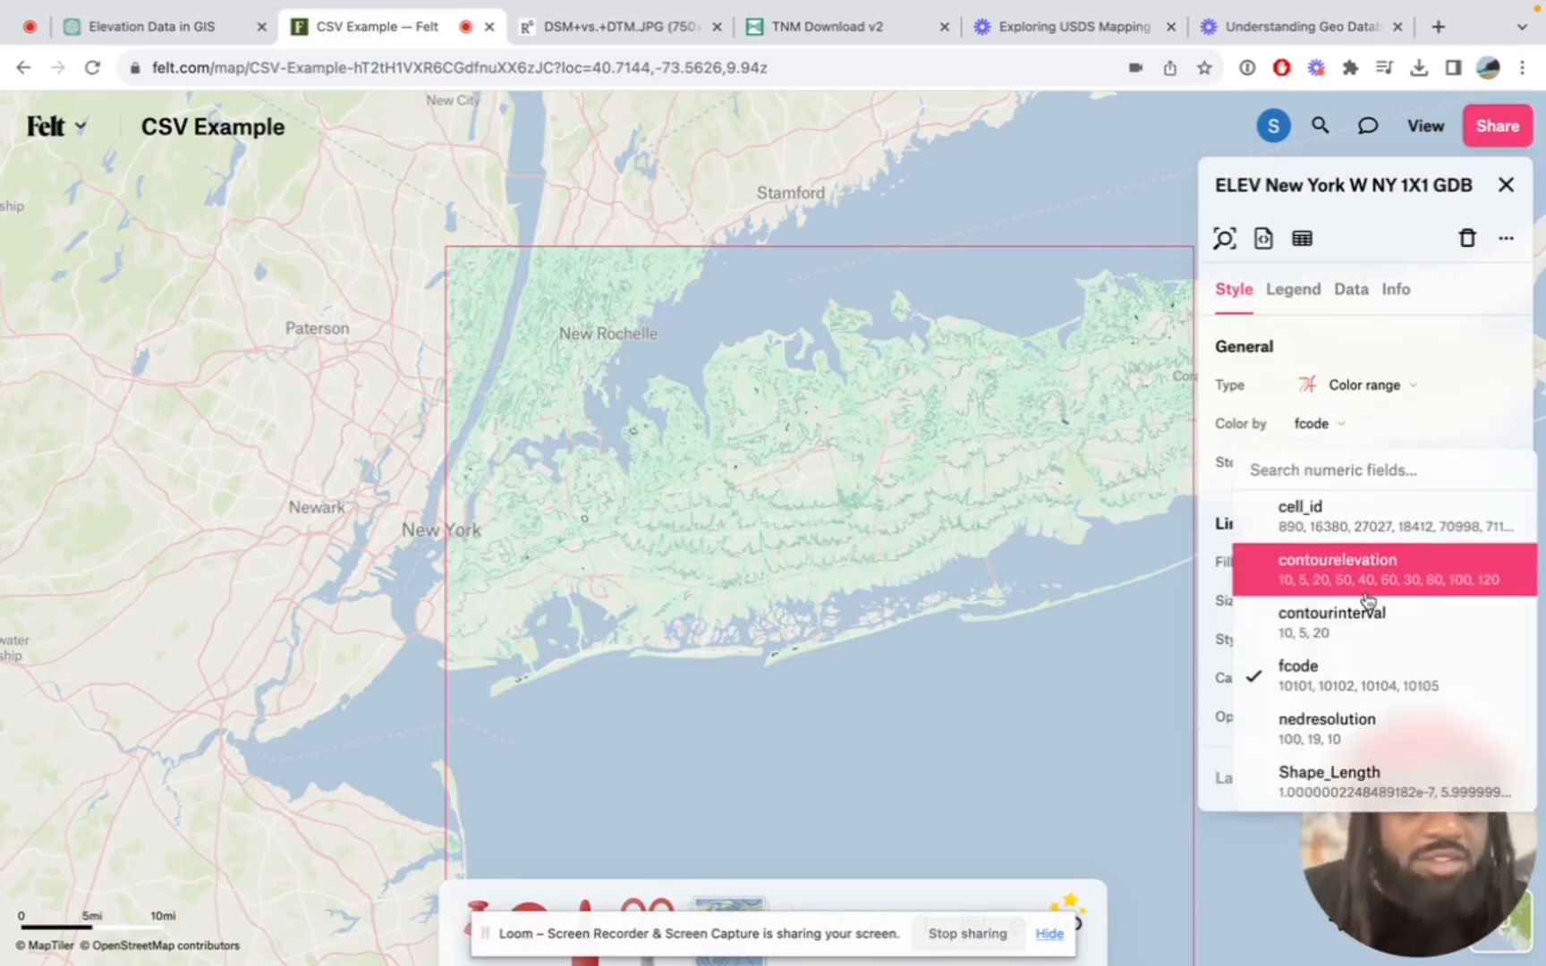
scroll(1367, 600, "down", 1)
scroll(1370, 598, "up", 1)
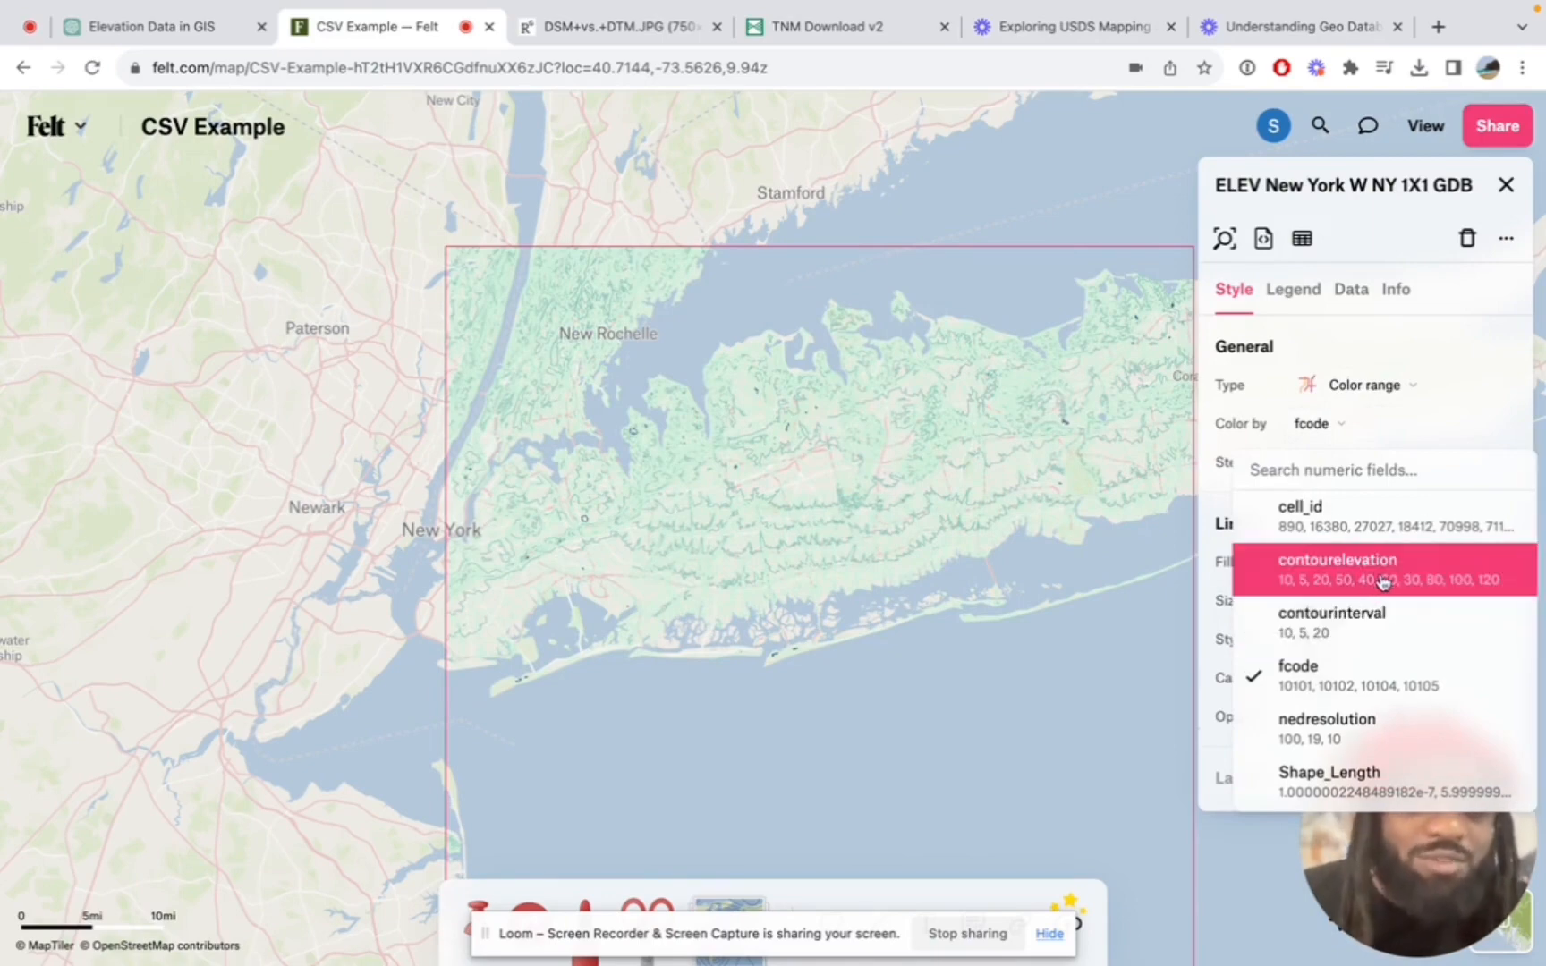
left_click(1384, 582)
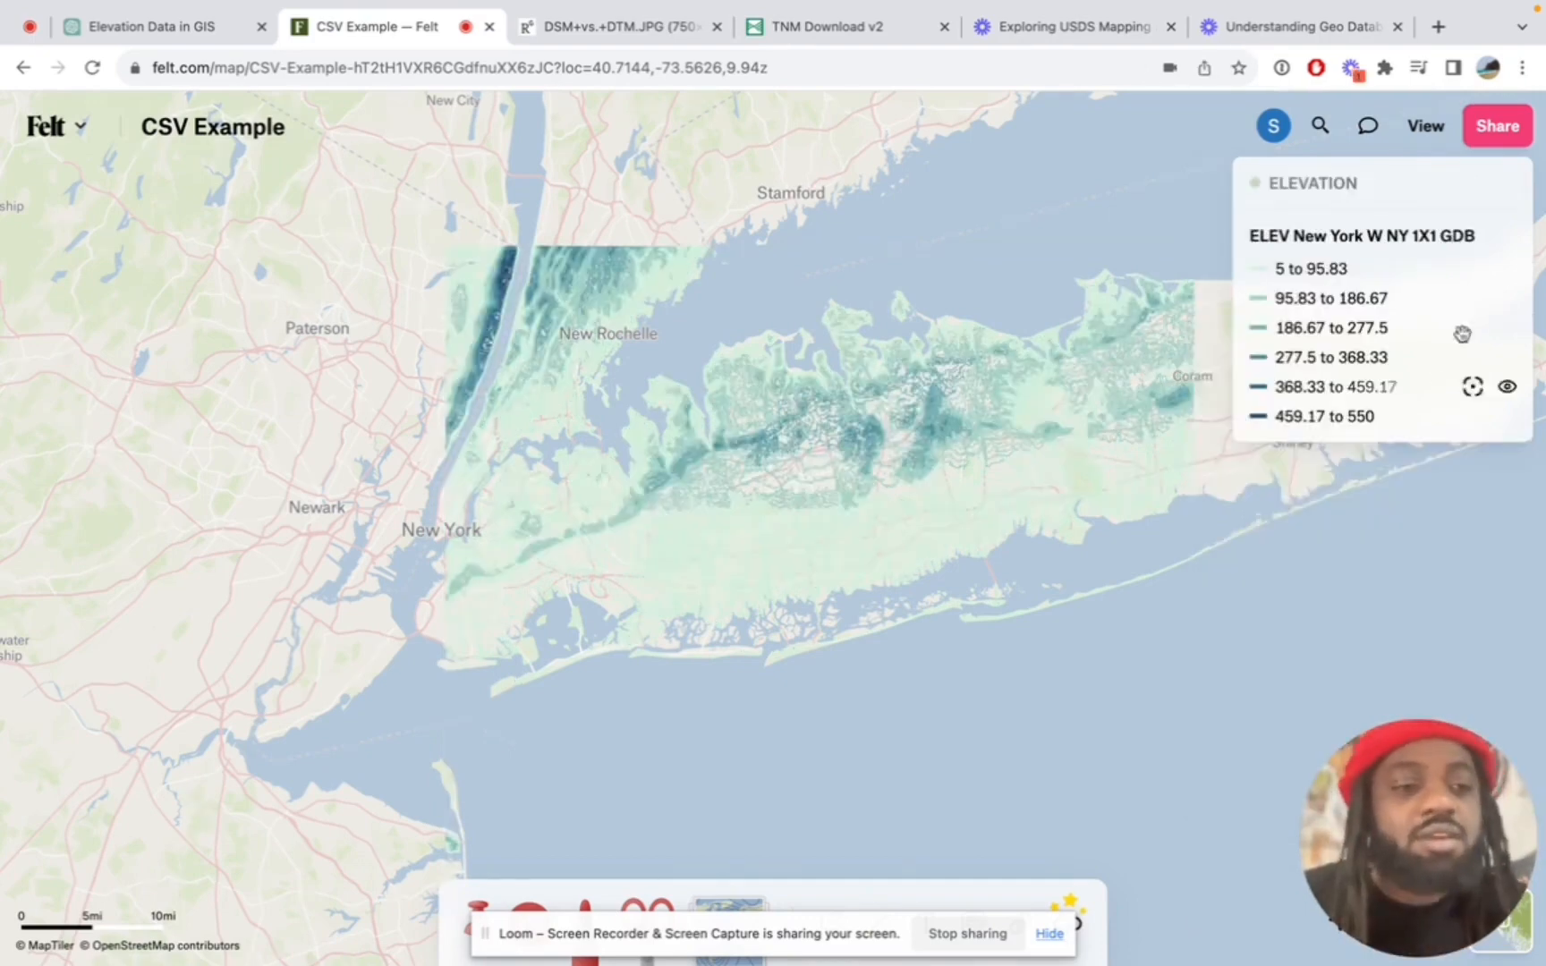
Open the data table of the ELEV New York W NY 1X1 GDB layer, examine its attribute columns, and close it
mouse_move(1464, 248)
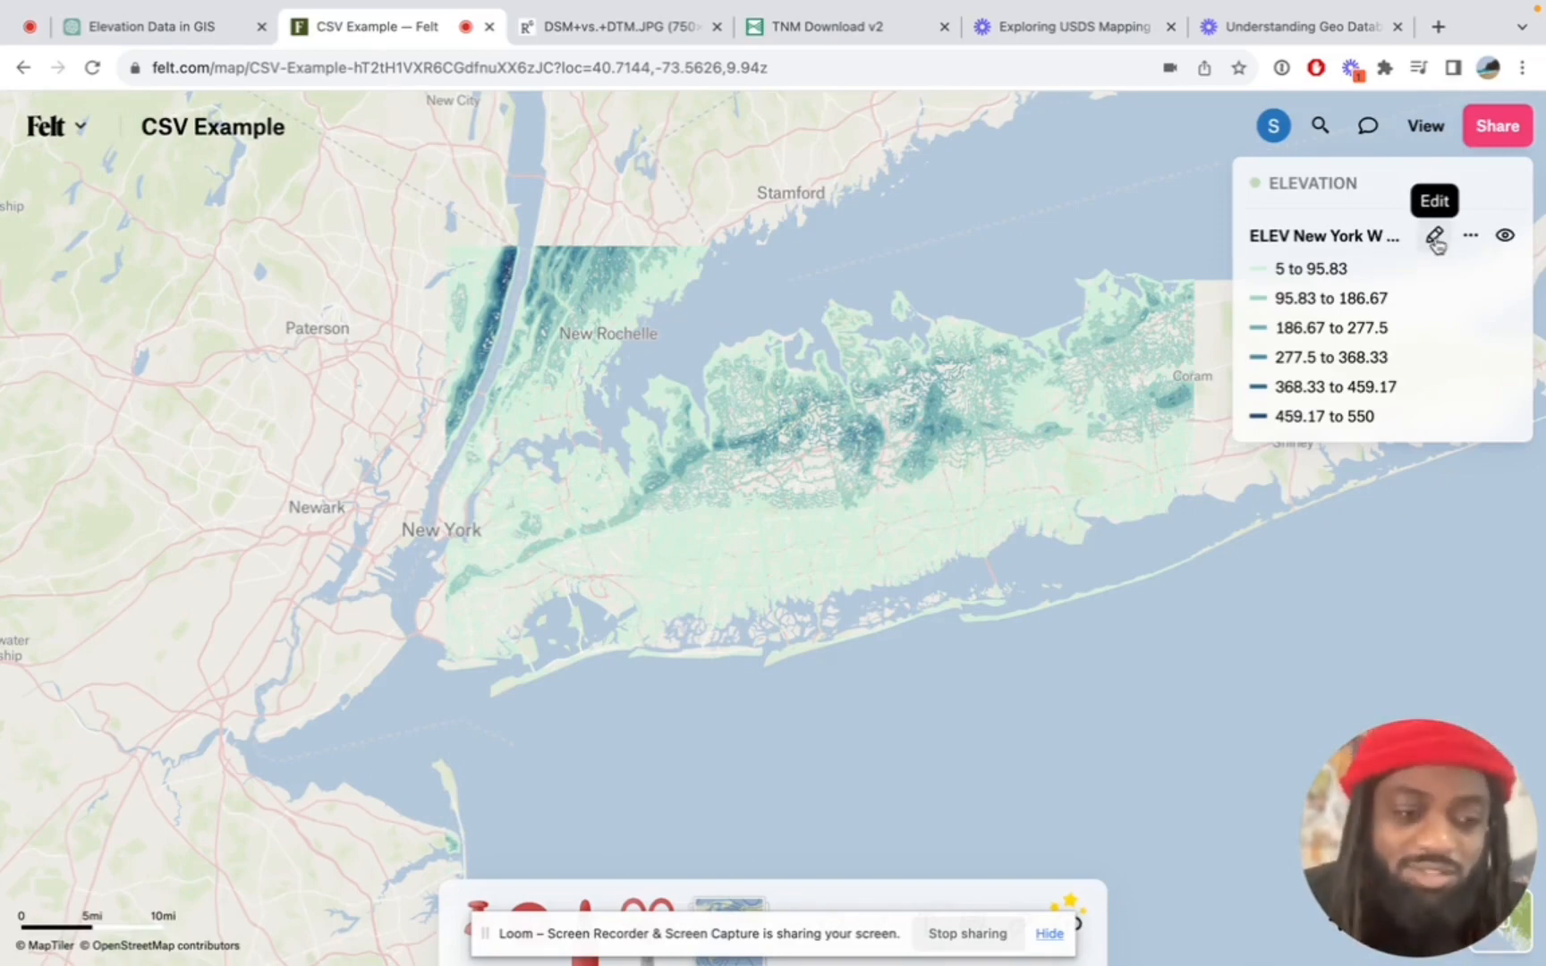
left_click(1435, 240)
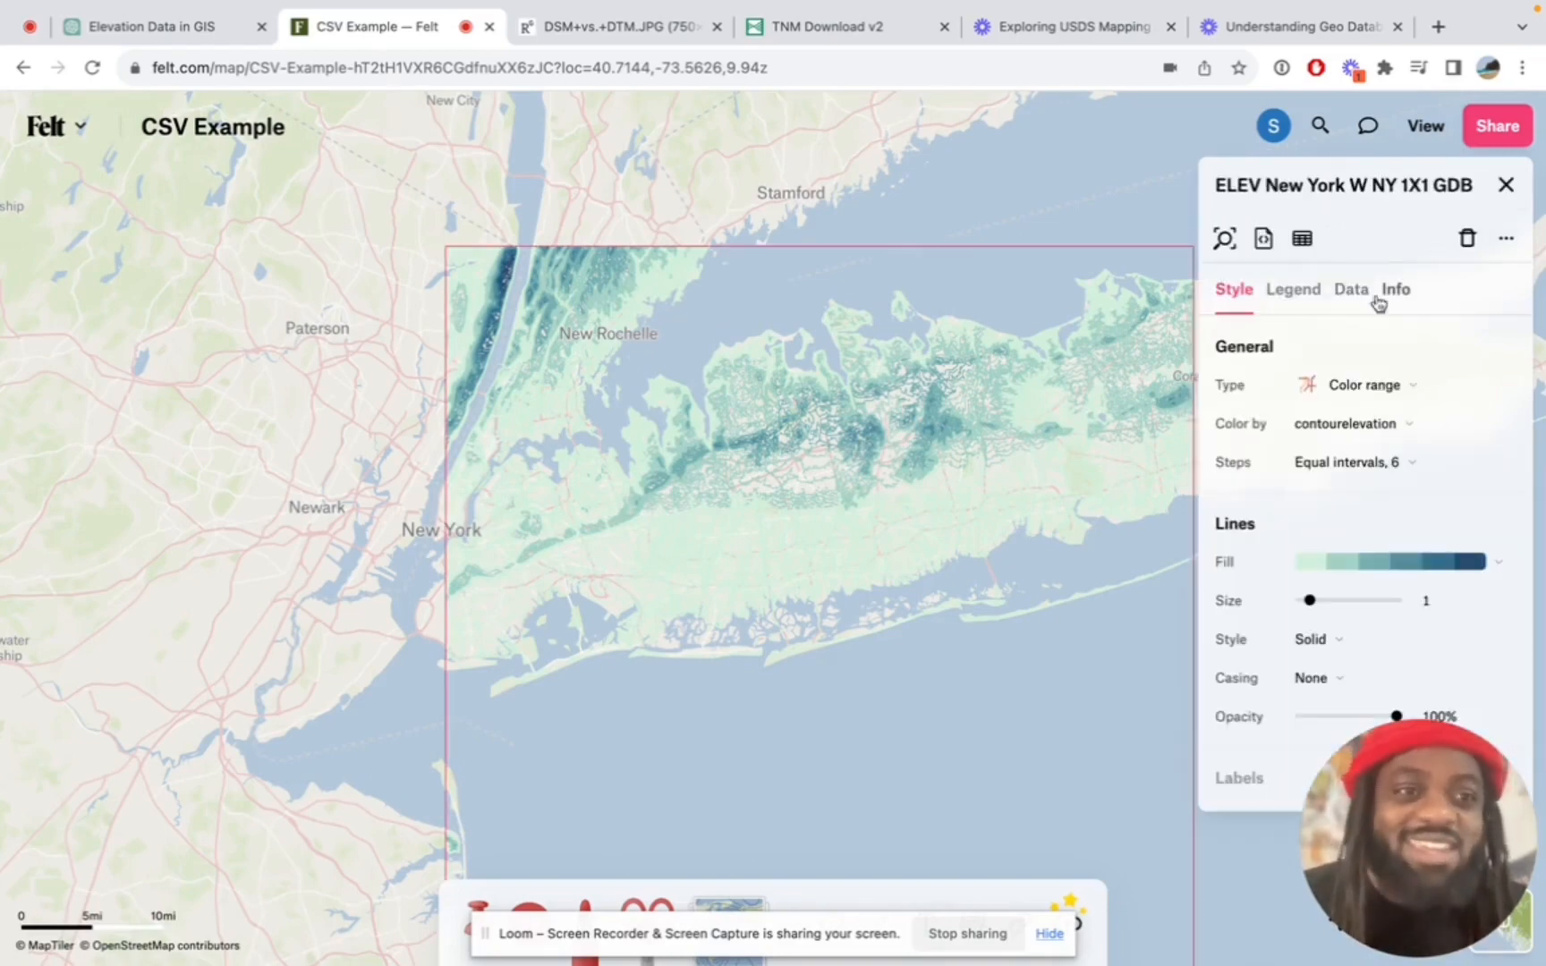
left_click(1303, 240)
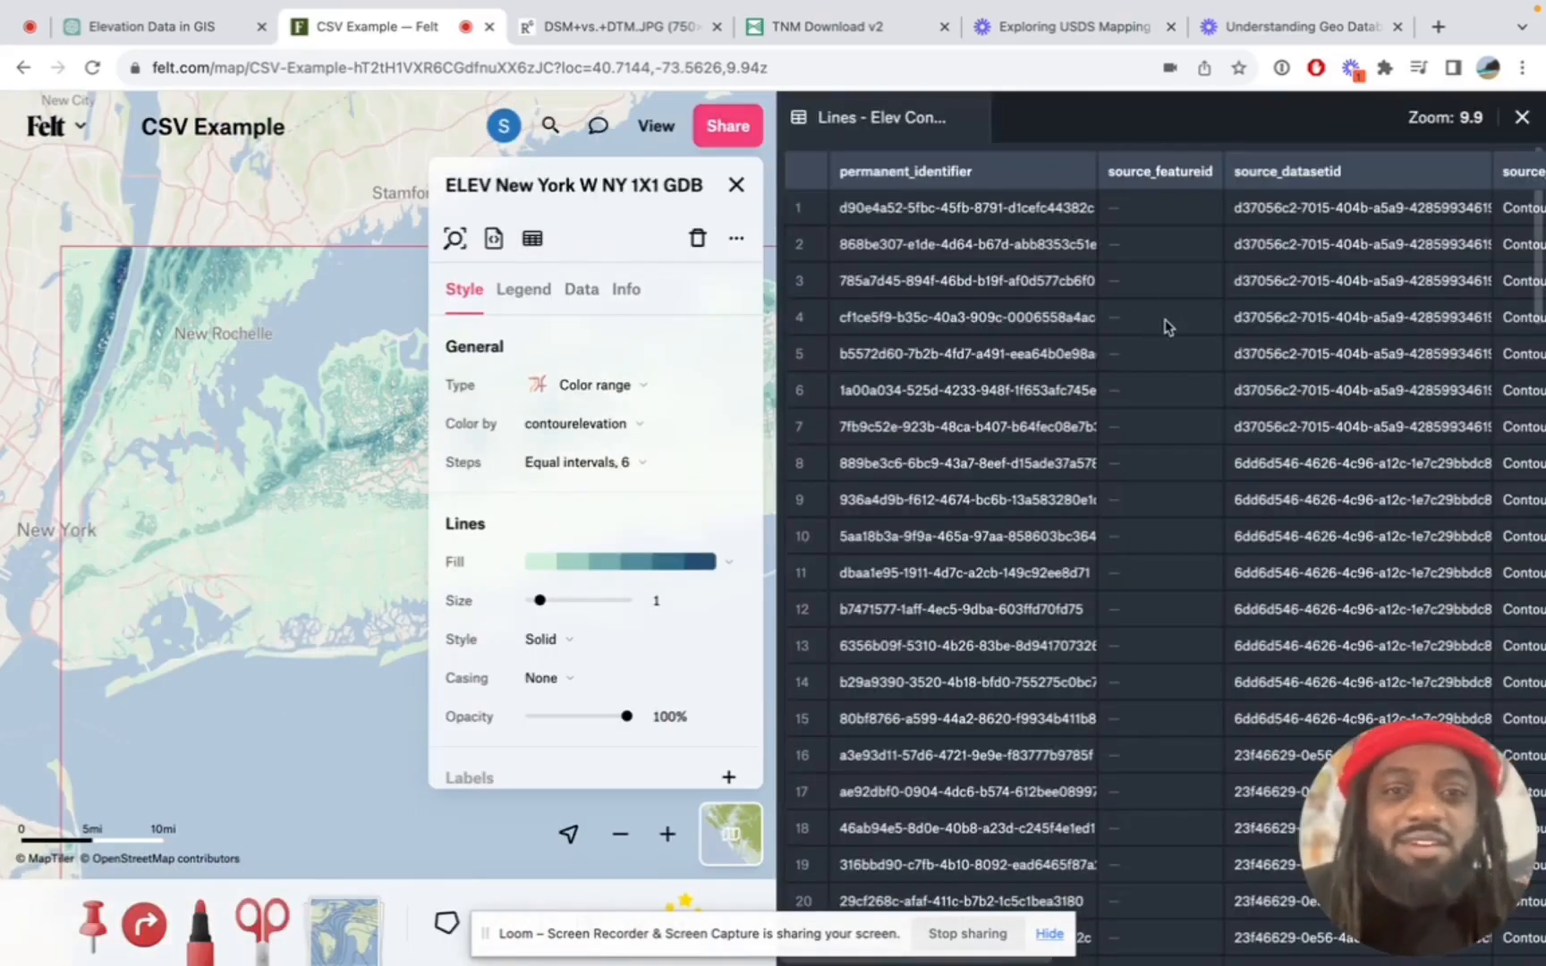
scroll(1215, 325, "right", 10)
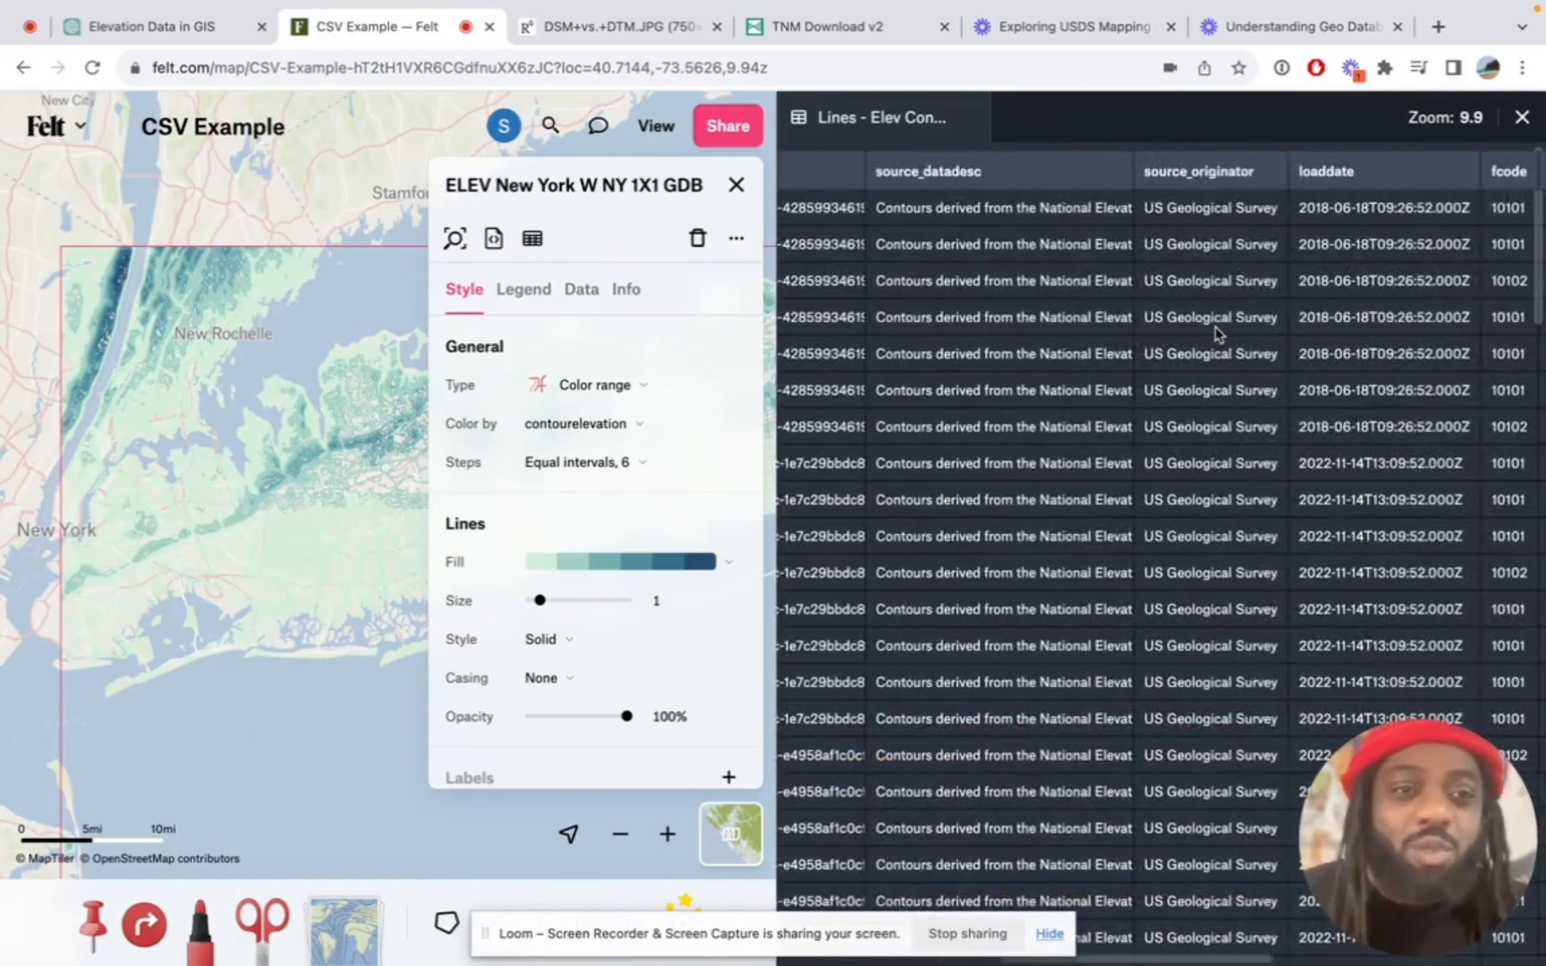
scroll(1215, 326, "right", 10)
key("Escape")
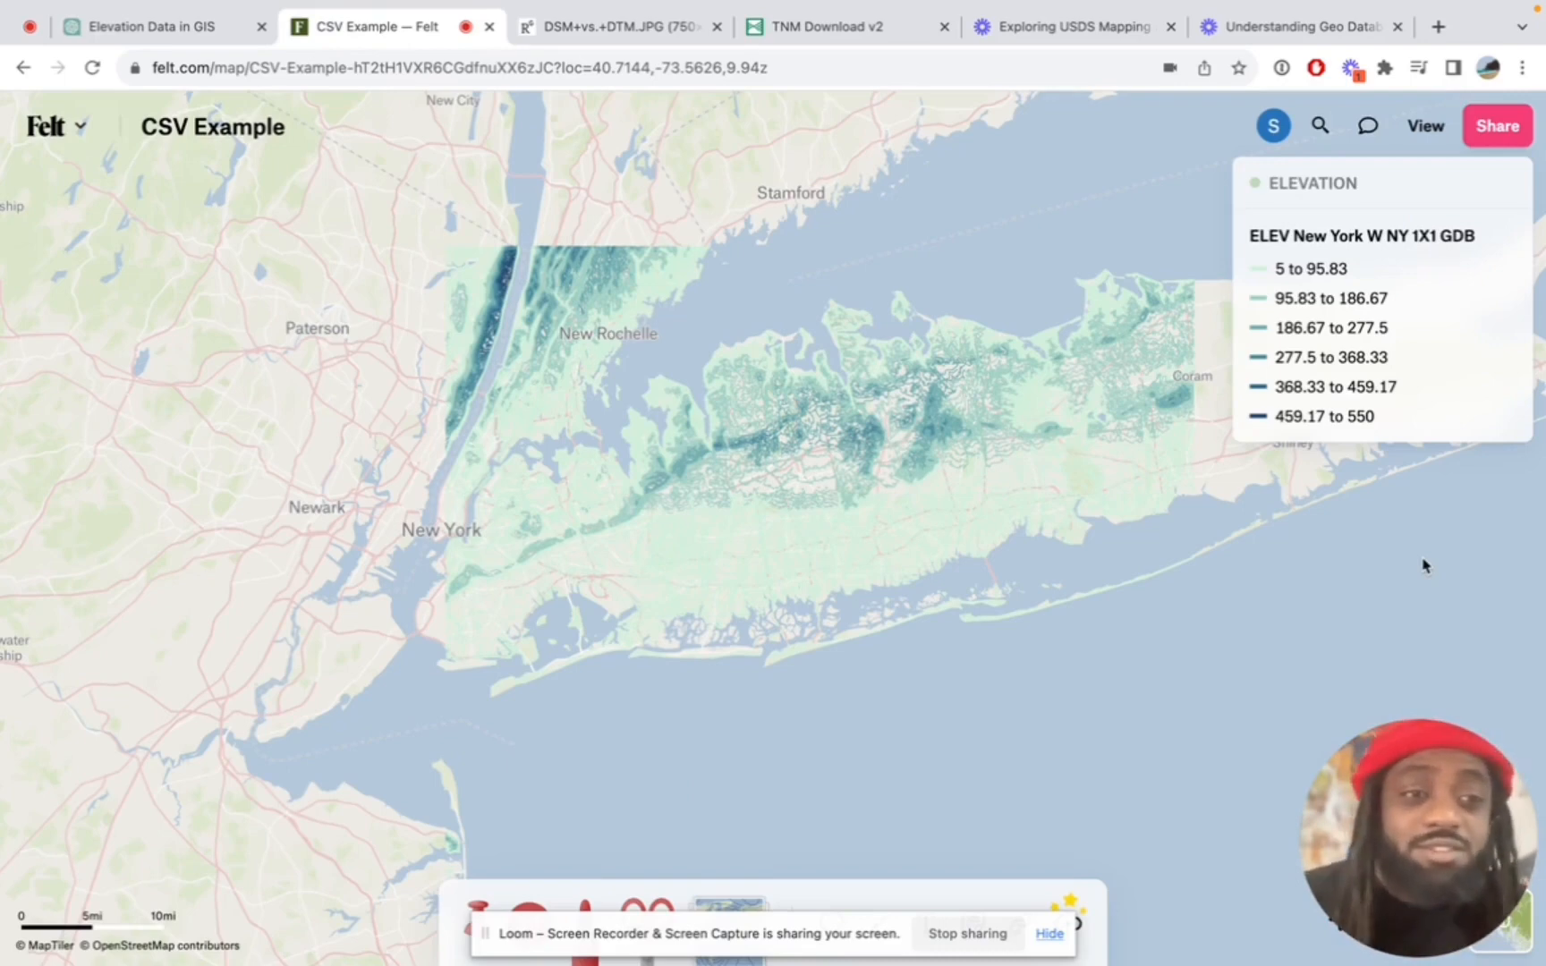
Hide the ELEV New York W NY 1X1 GDB contour layer and show the ELEVATION point layer over New York City
left_click(1508, 237)
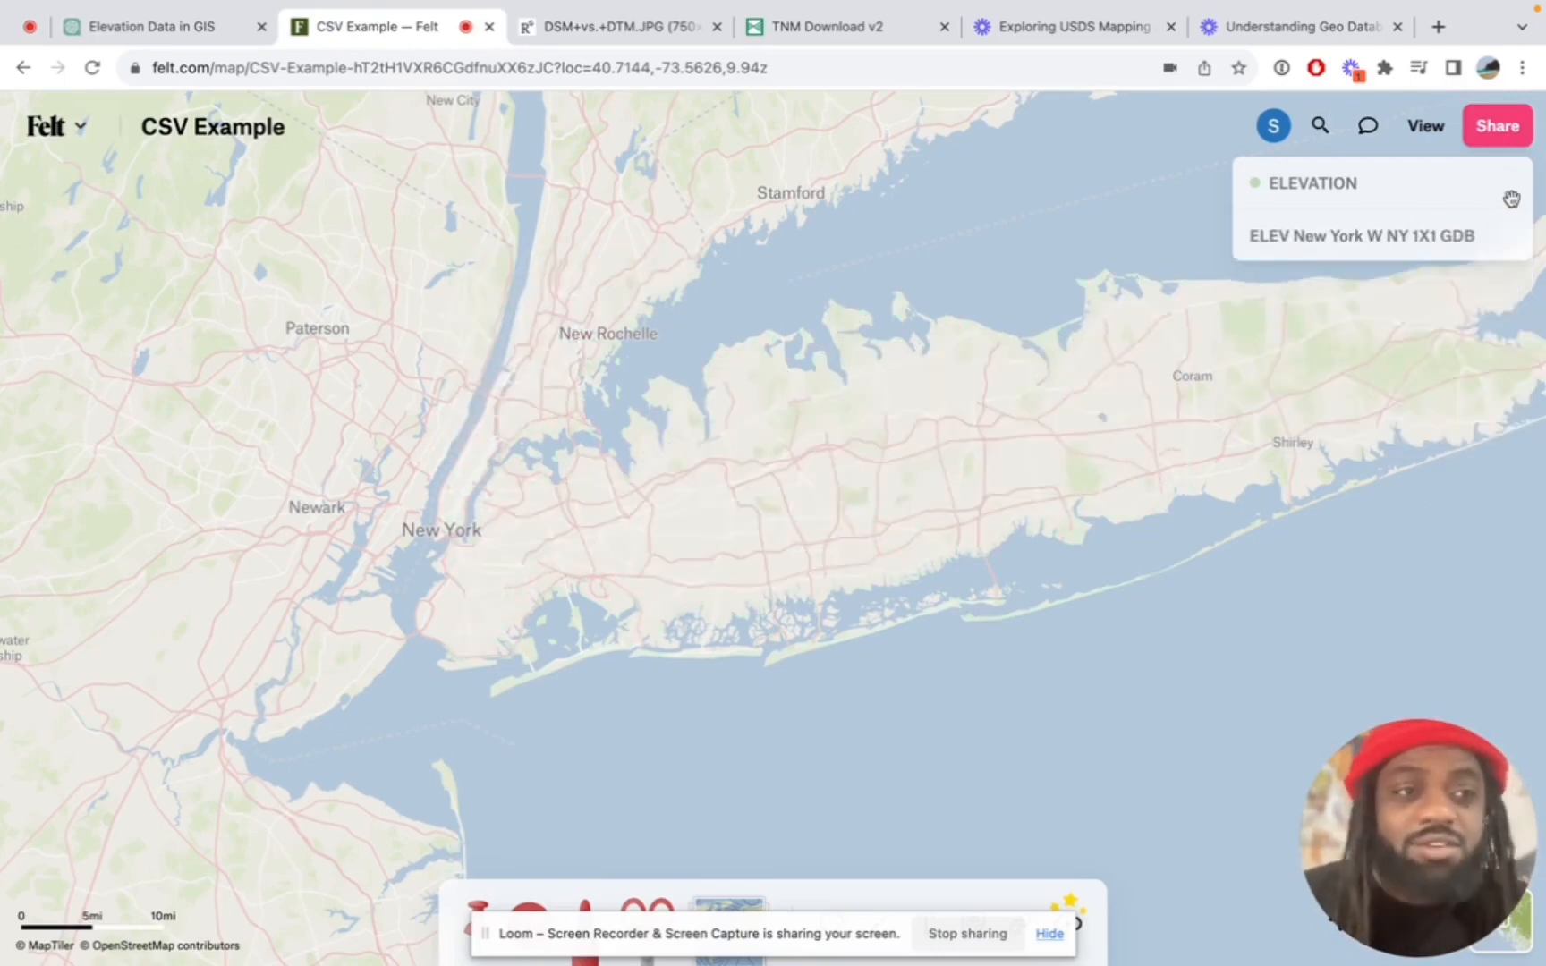
left_click(1511, 192)
scroll(402, 569, "up", 5)
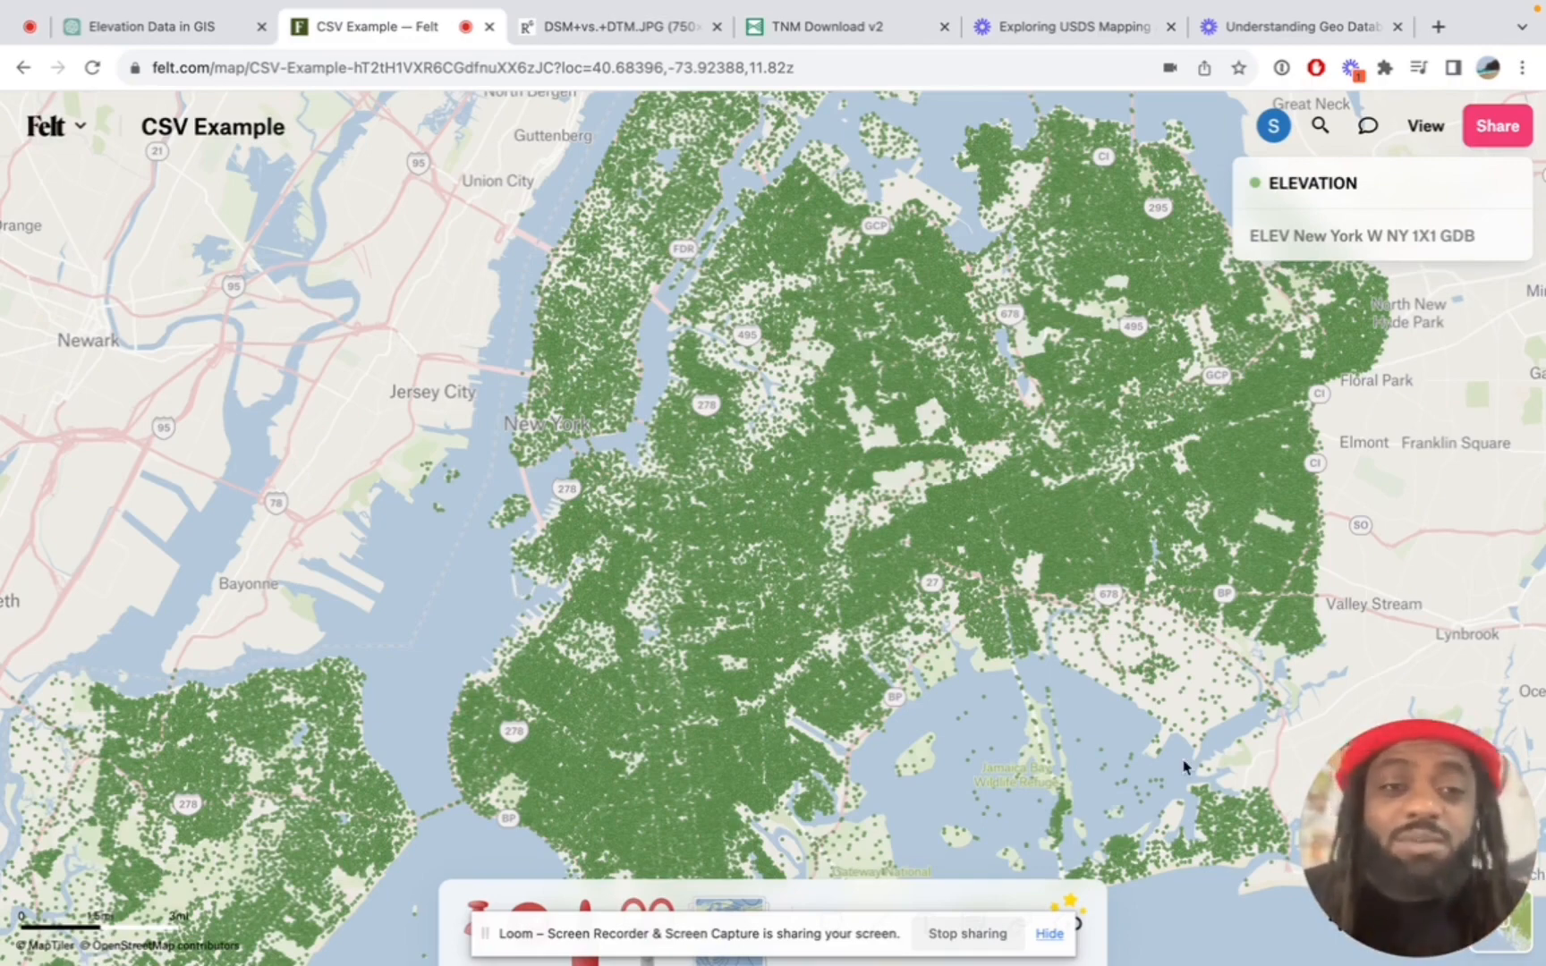
Style the ELEVATION point layer as a color range colored by the ELEVATION field
mouse_move(1429, 184)
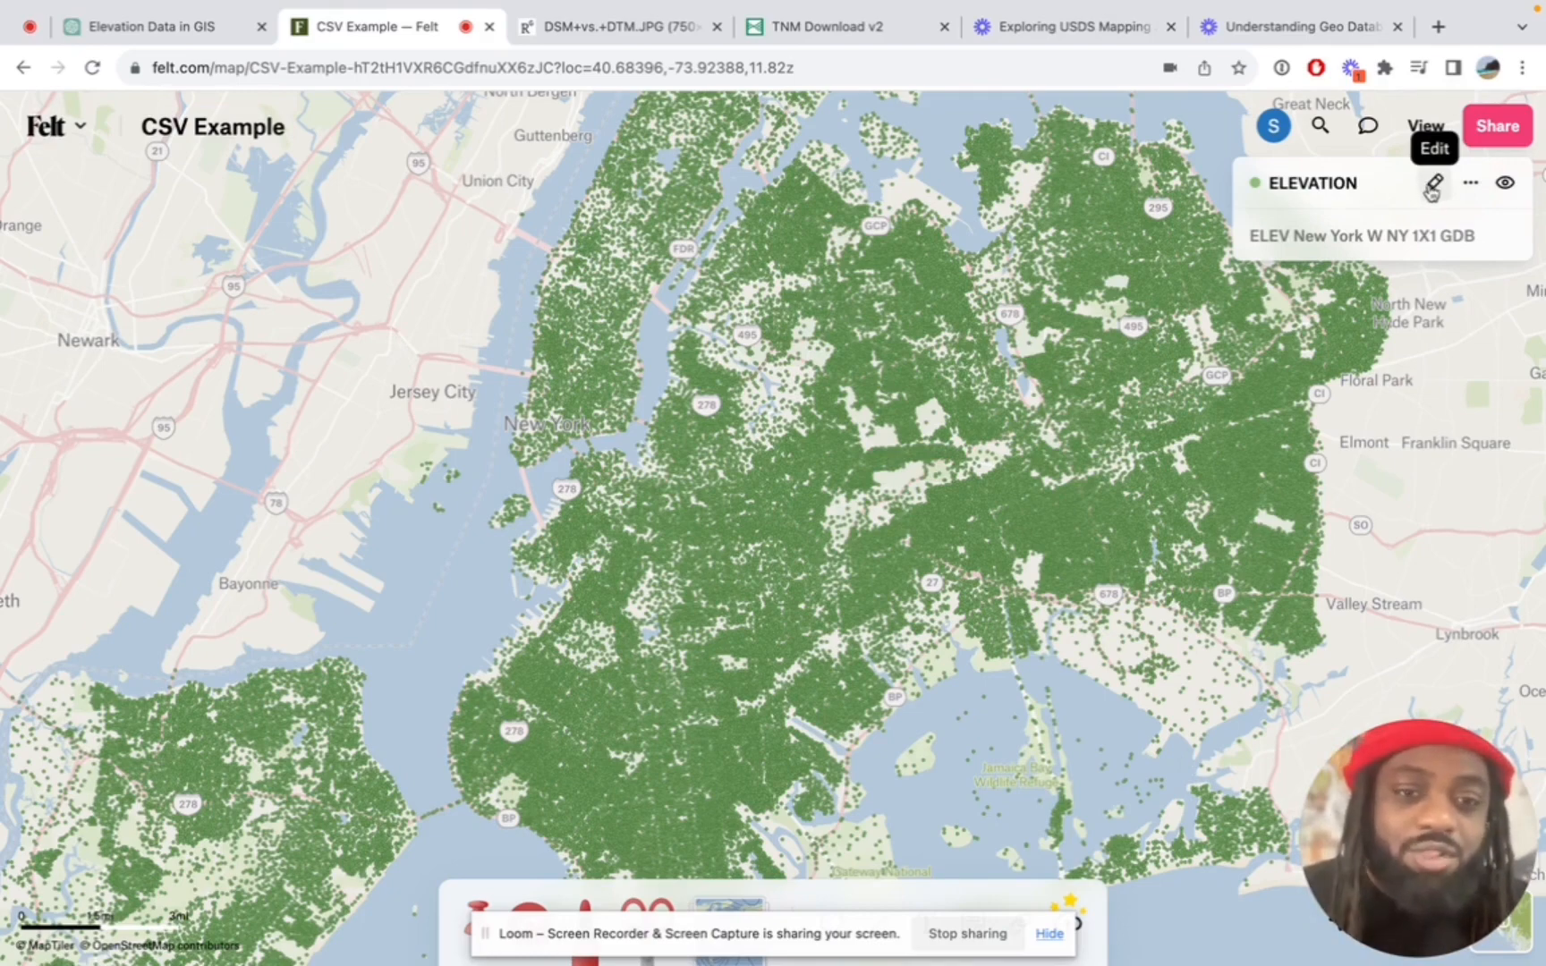
left_click(1431, 187)
left_click(1330, 390)
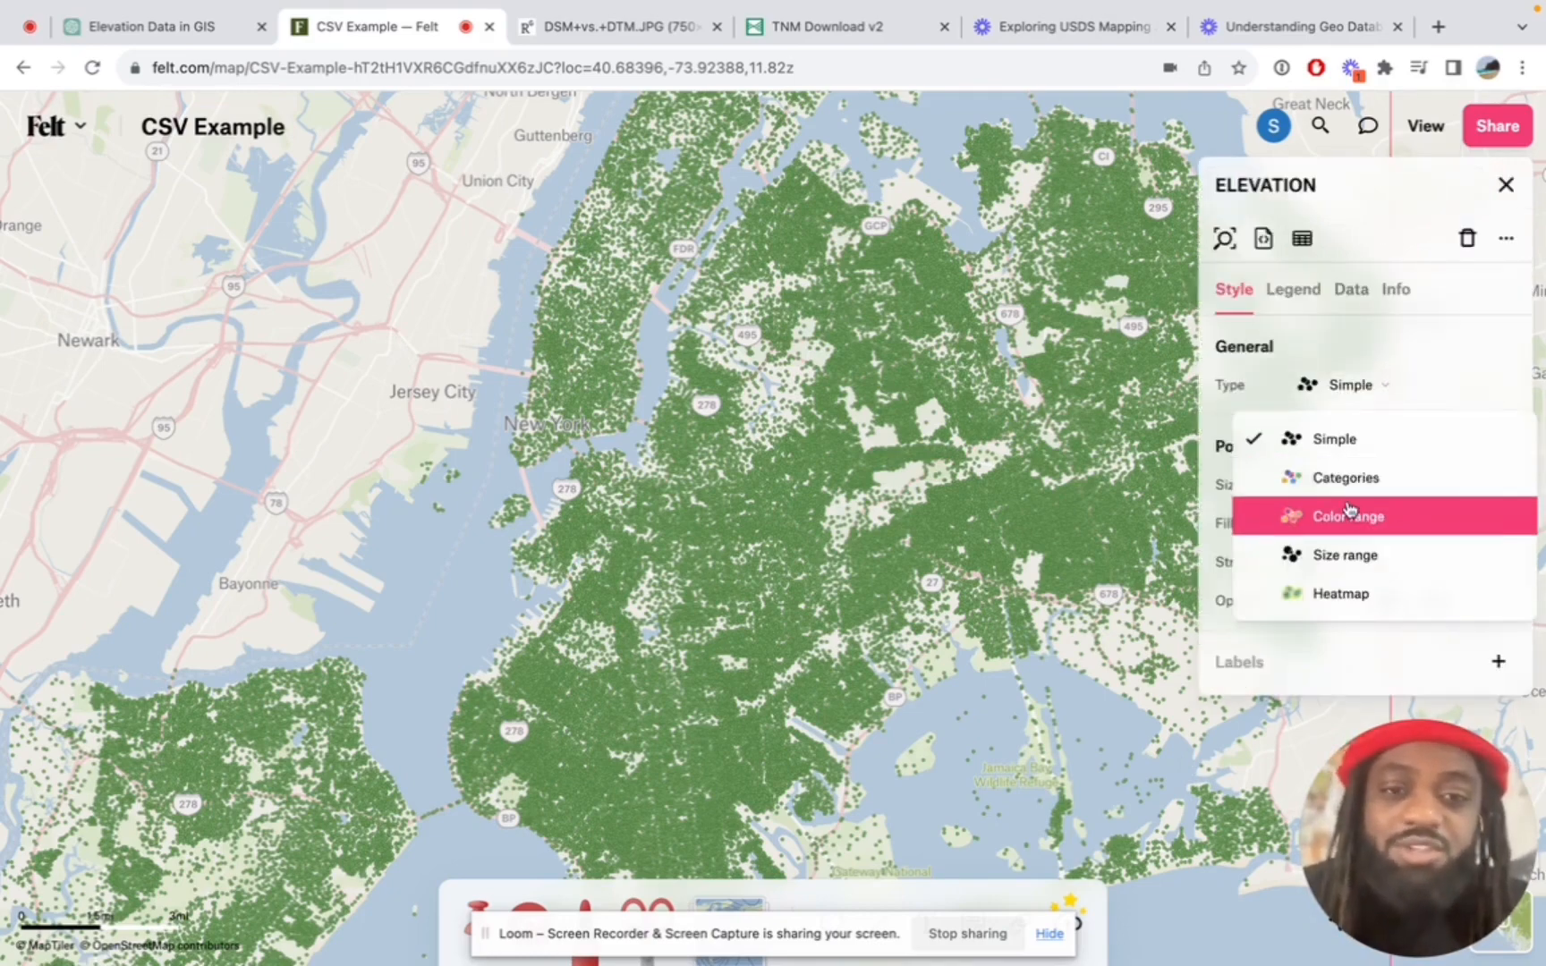
left_click(1431, 531)
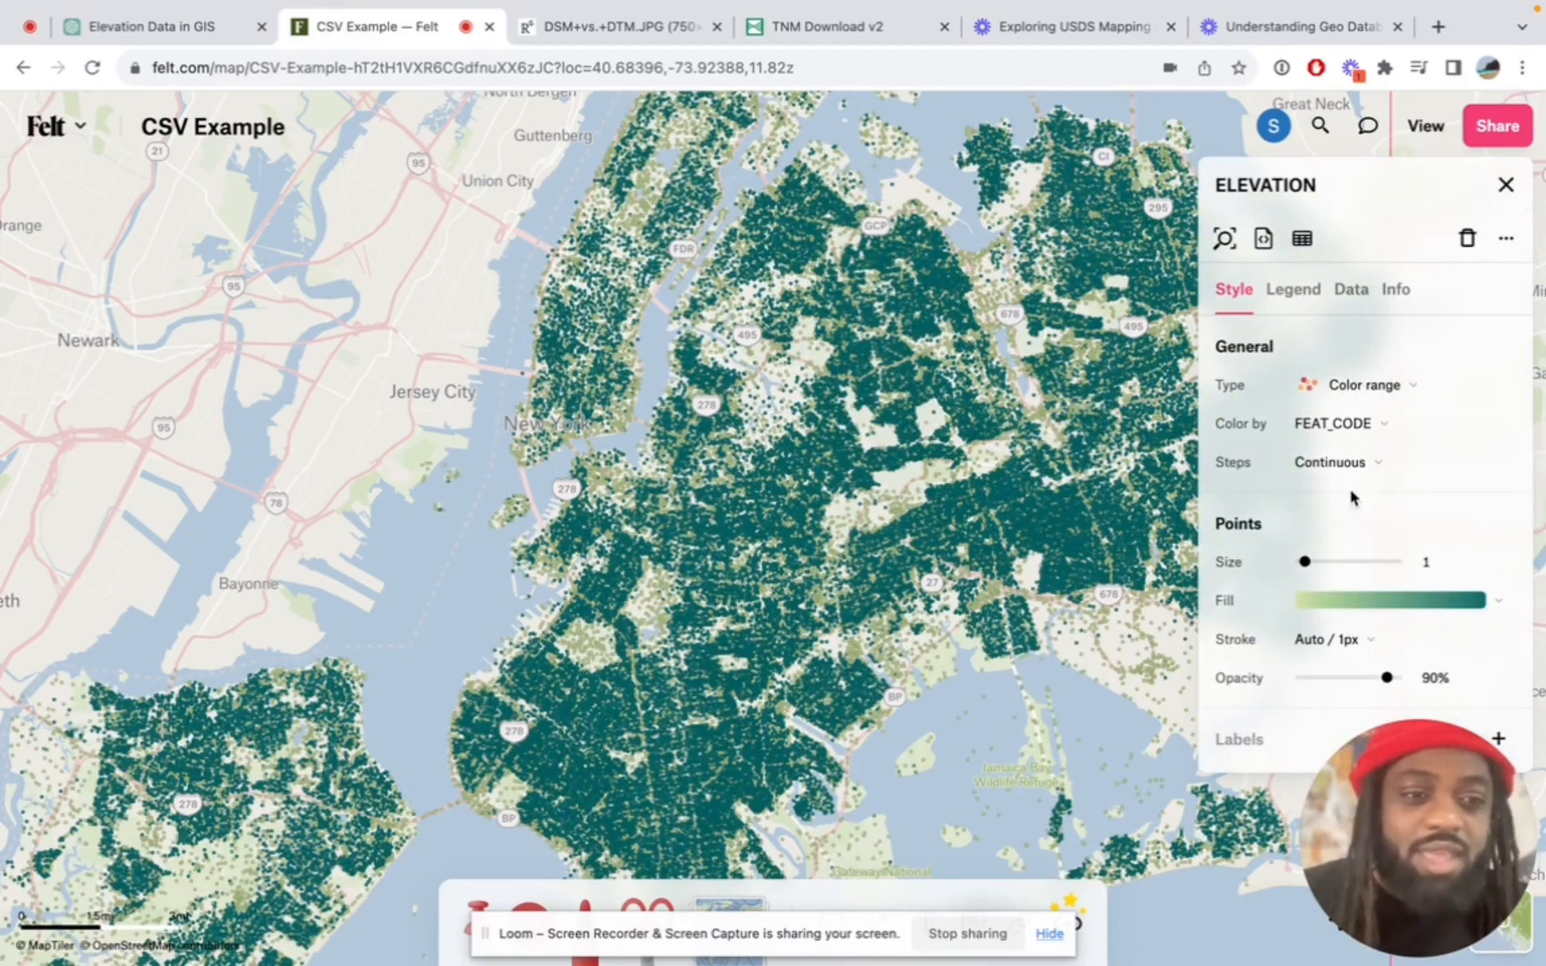
left_click(1366, 432)
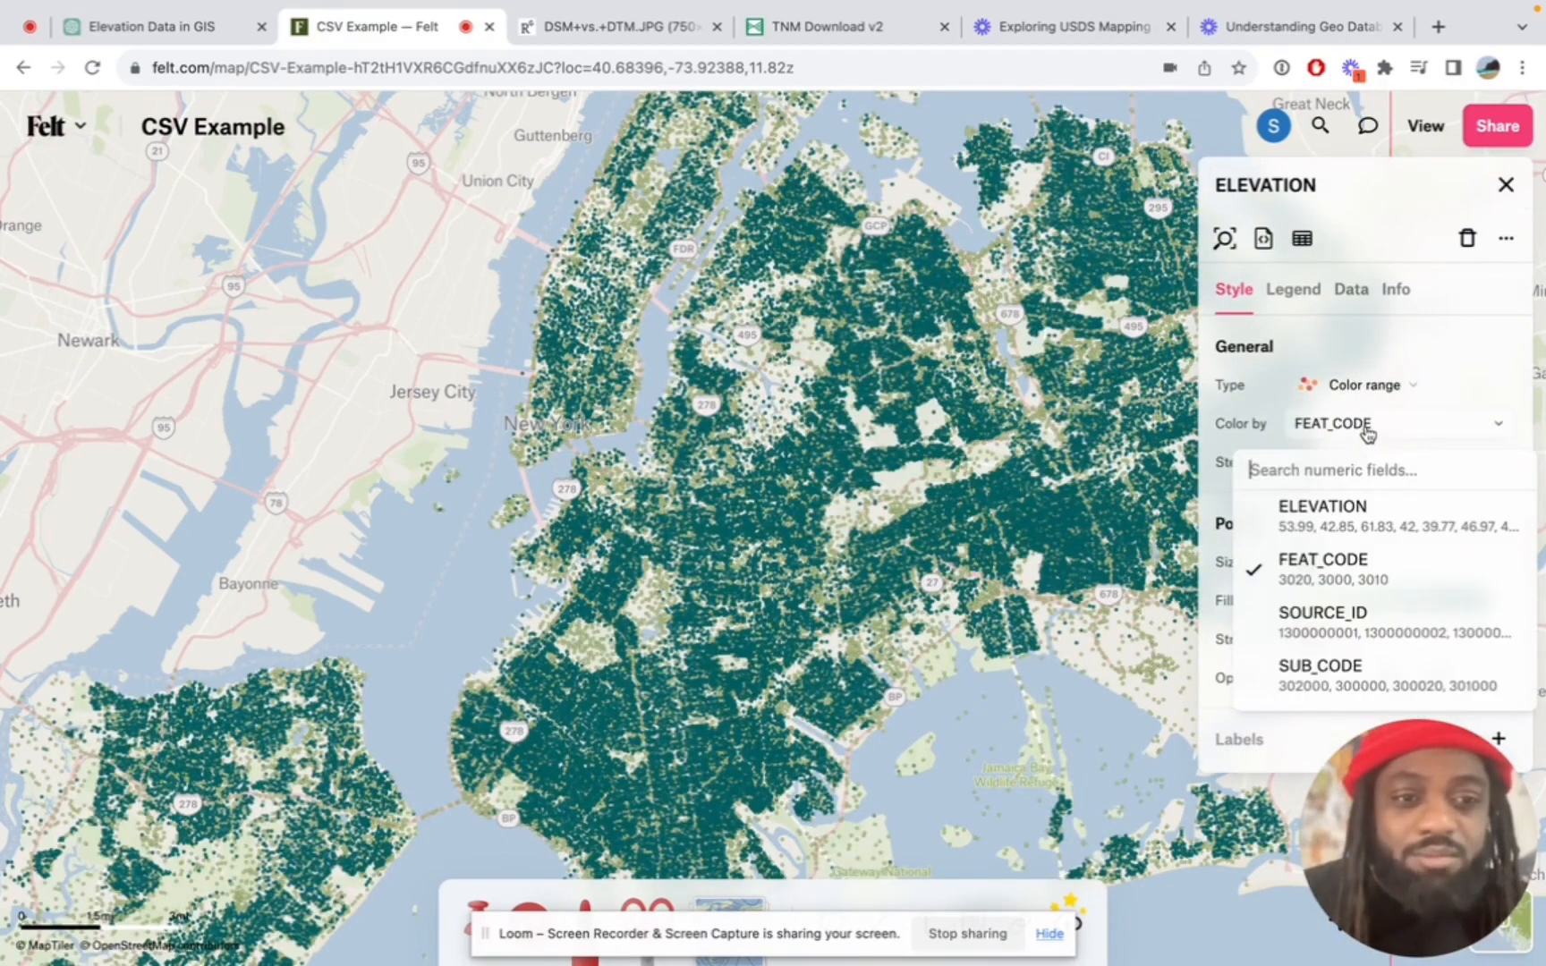
left_click(1367, 521)
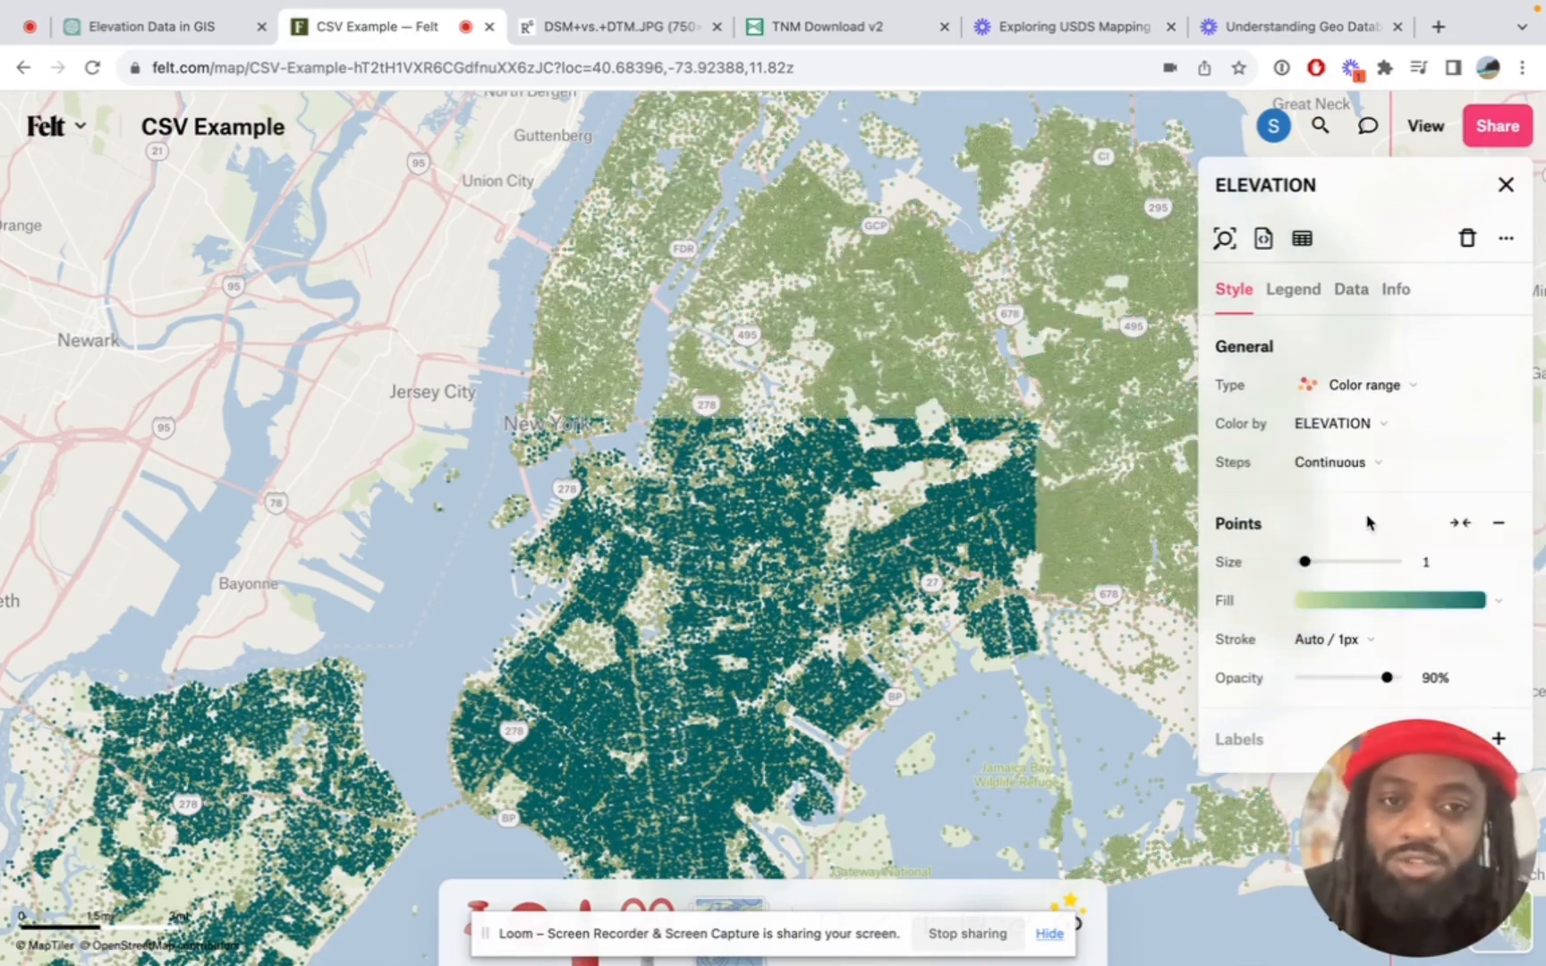
Change the step classification method of the ELEVATION layer's color range from Continuous to a different method
left_click(1343, 462)
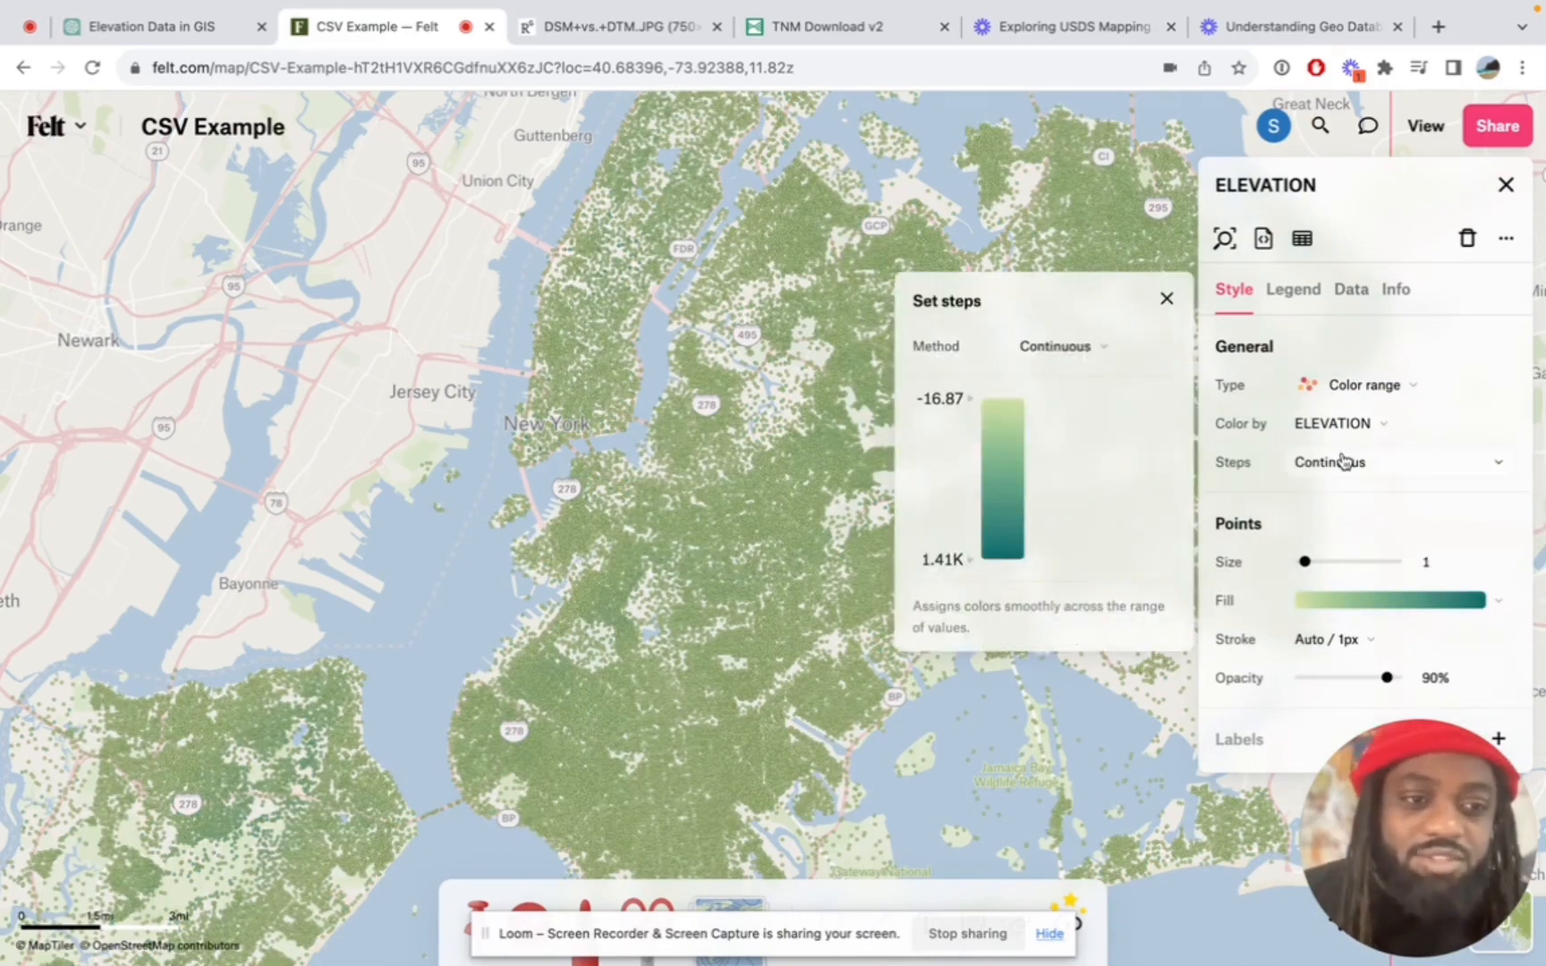
left_click(1060, 340)
left_click(1078, 435)
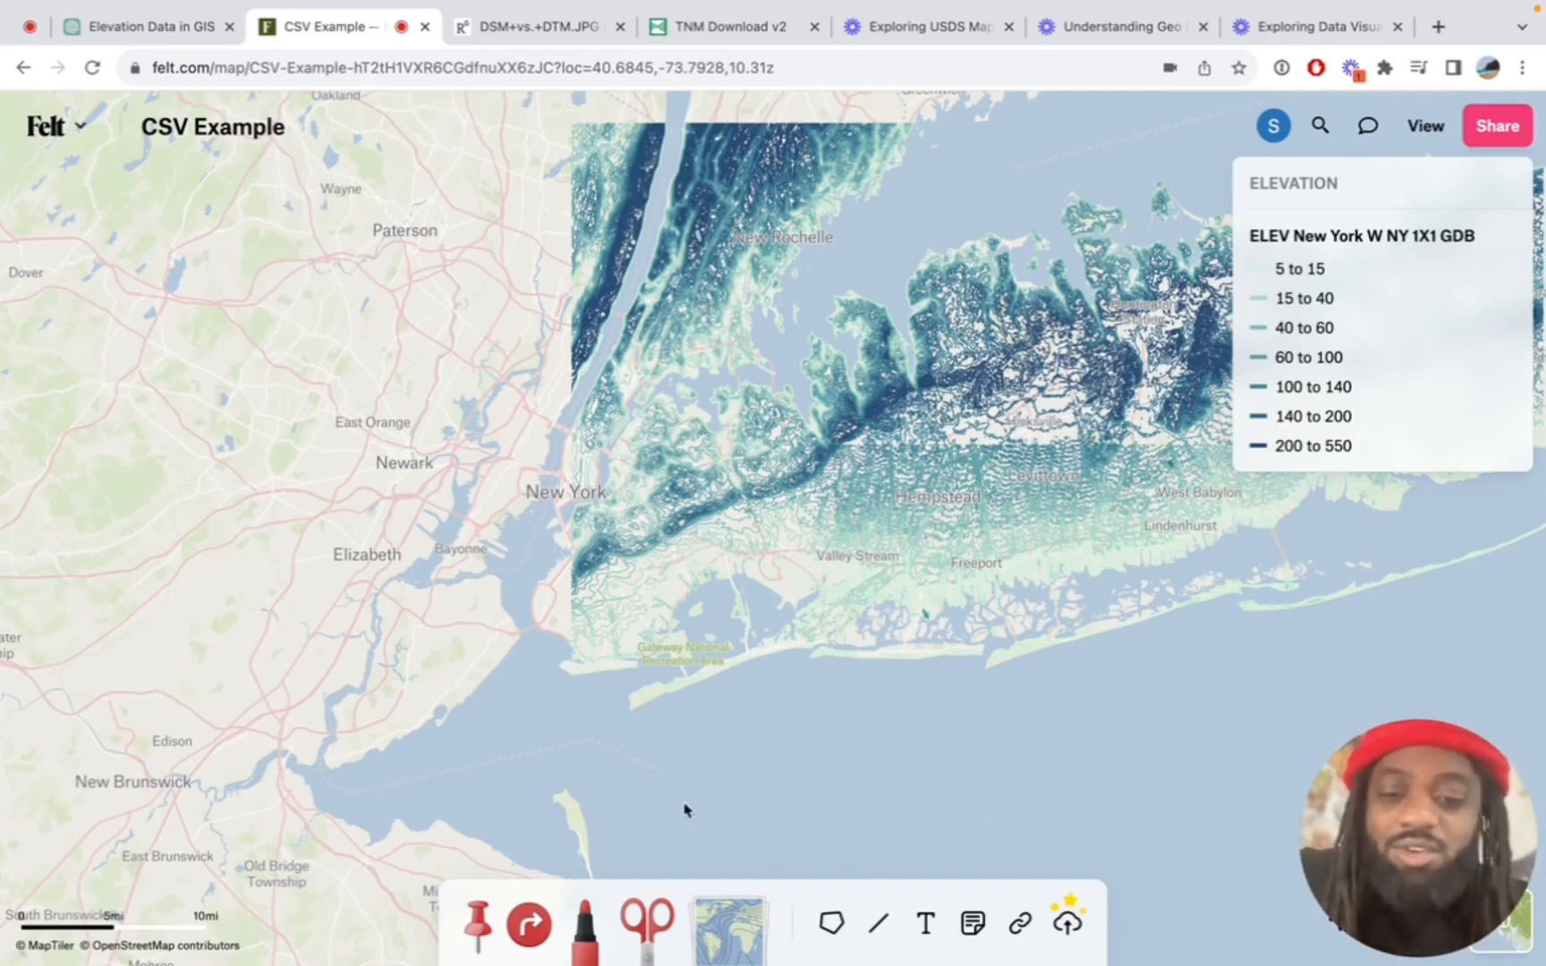
Activate the Clip tool and bring up the county and state boundaries available for clipping around New York
left_click(656, 899)
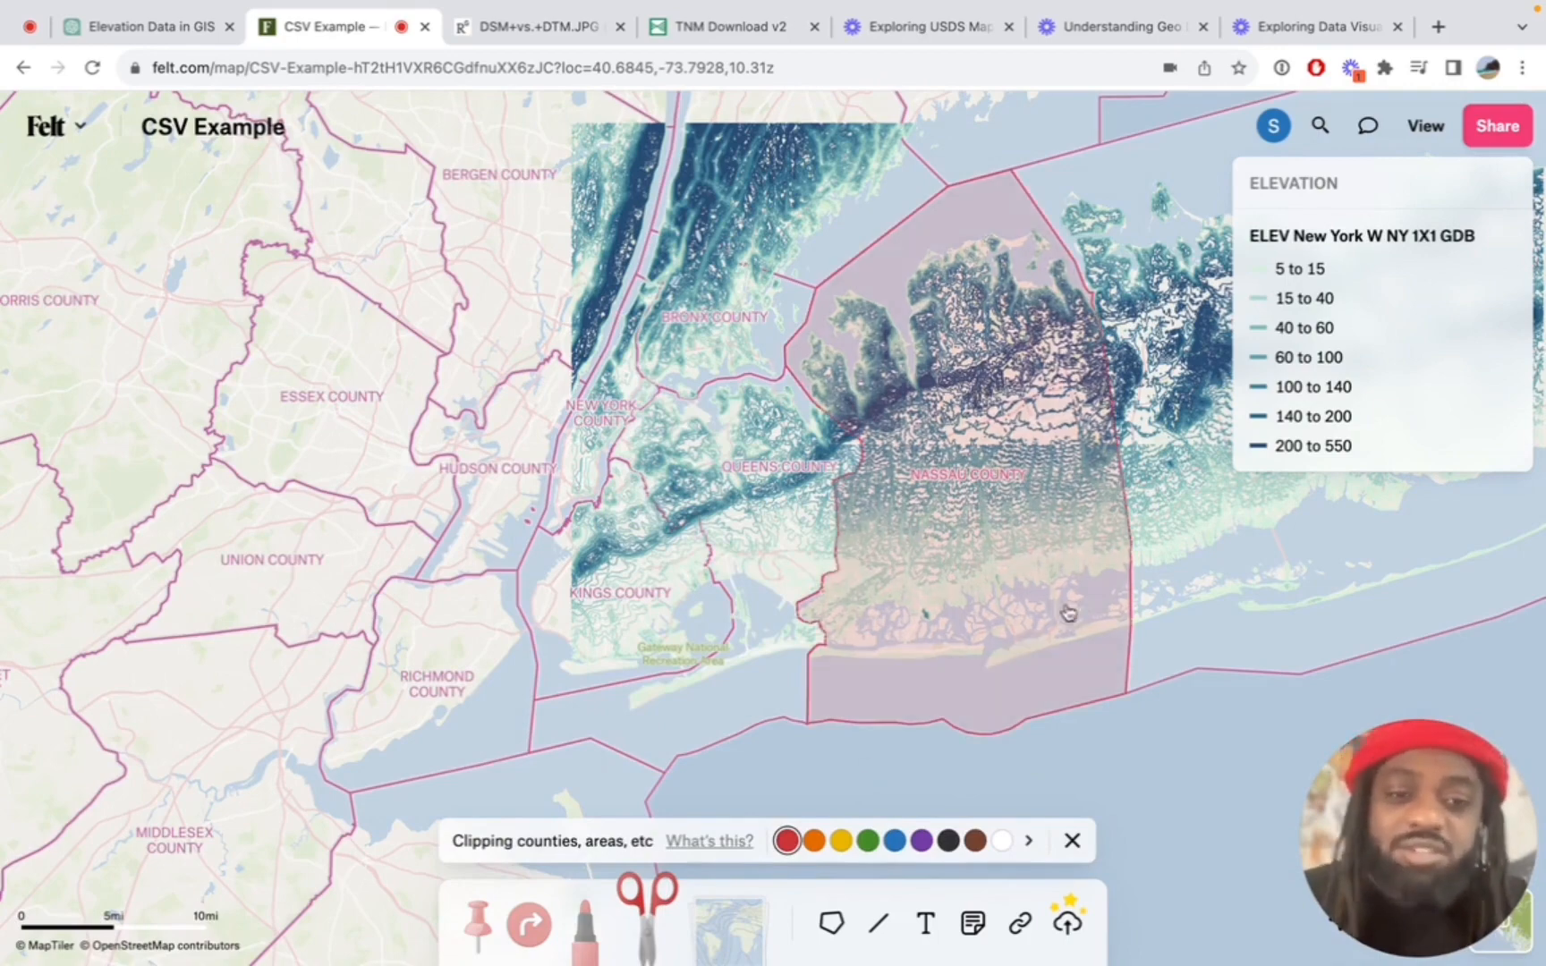
scroll(784, 556, "down", 2)
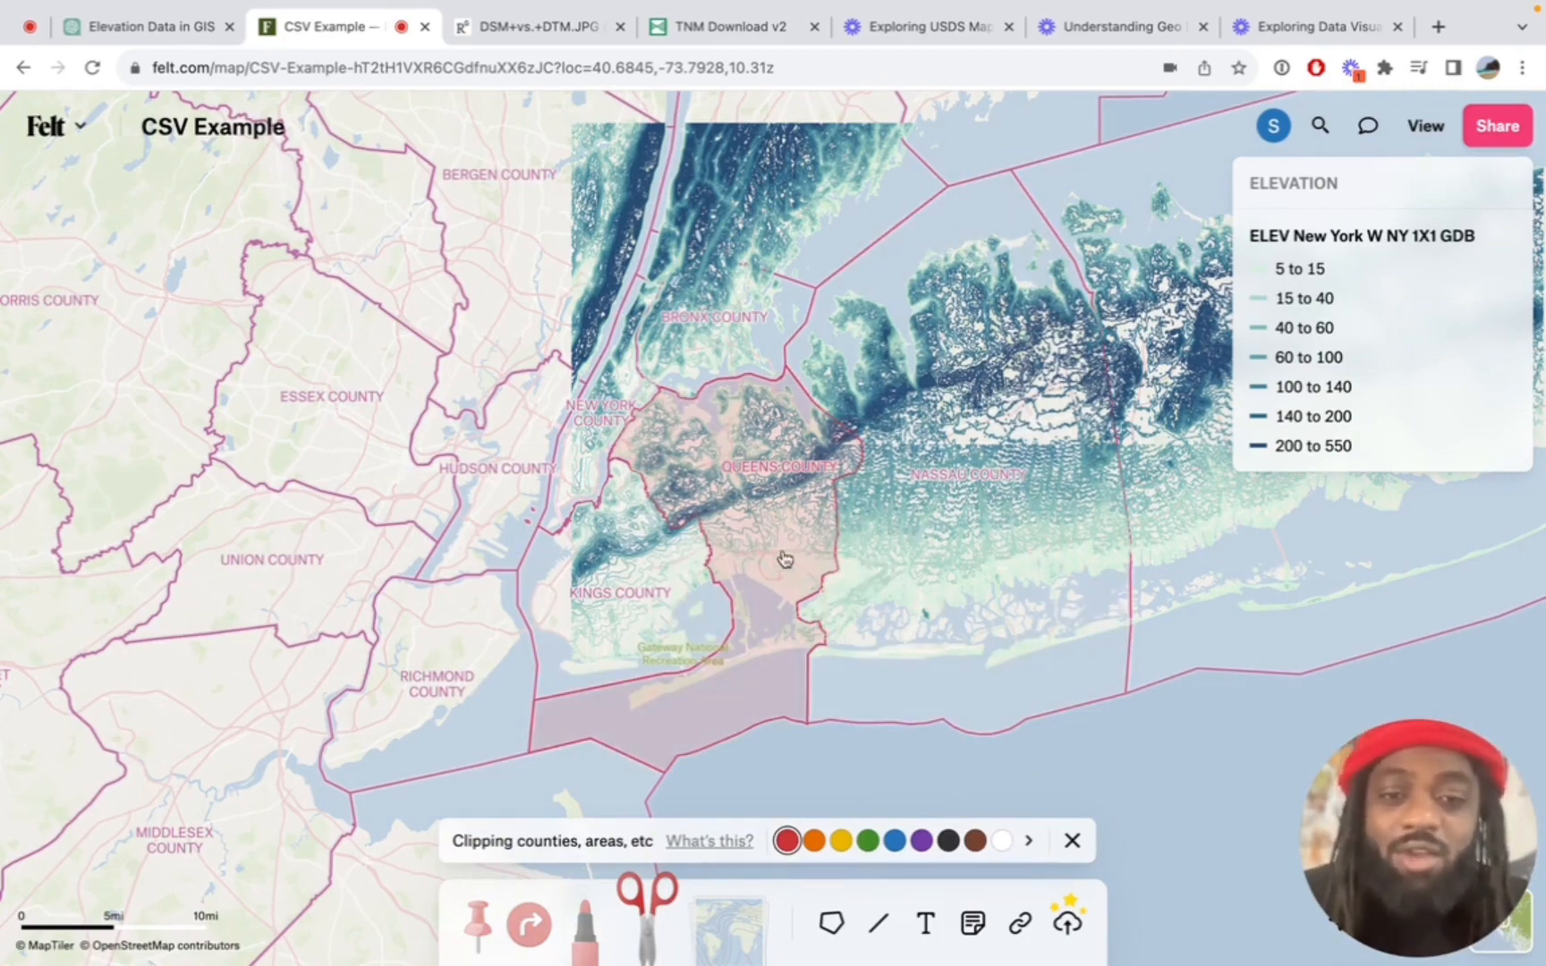
scroll(785, 560, "down", 5)
scroll(784, 561, "down", 6)
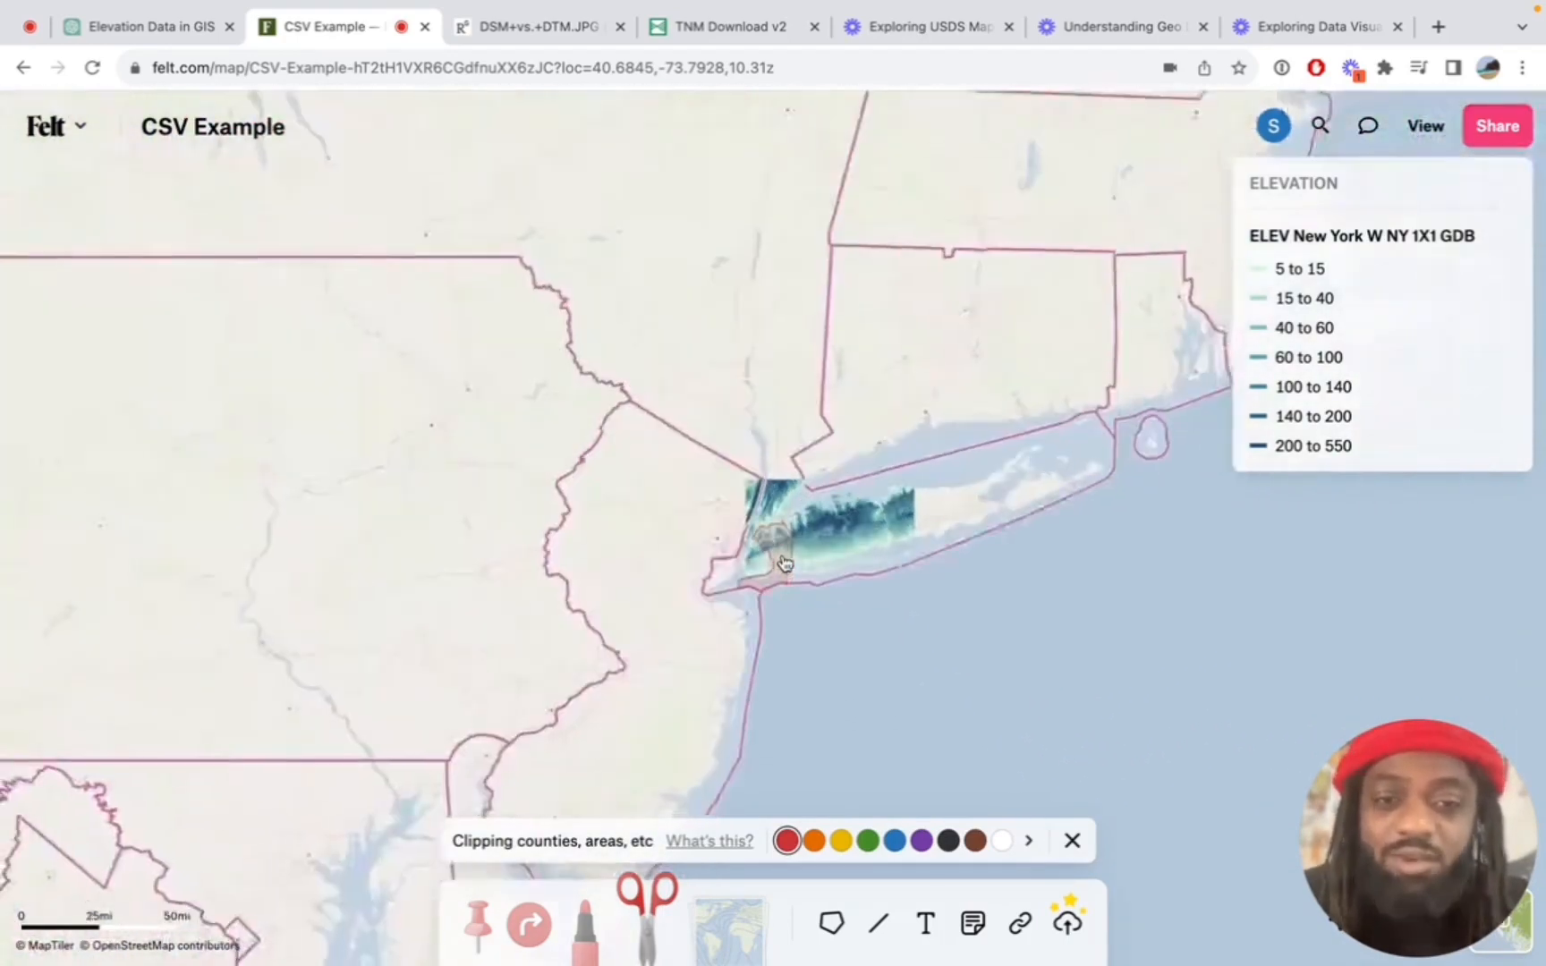